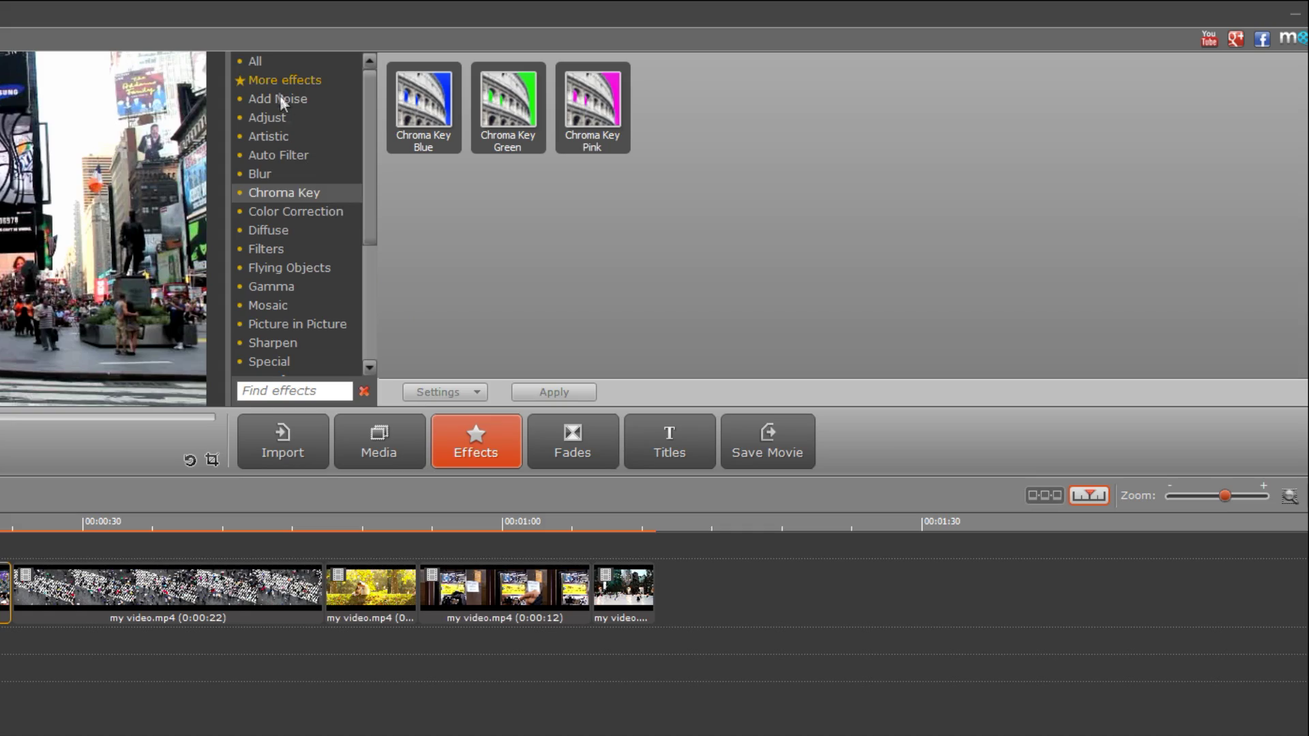
Show all effects and sample the ballerina clip's green background (74/196/64) as the key colour
{"action": "left_click", "coordinate": [269, 59]}
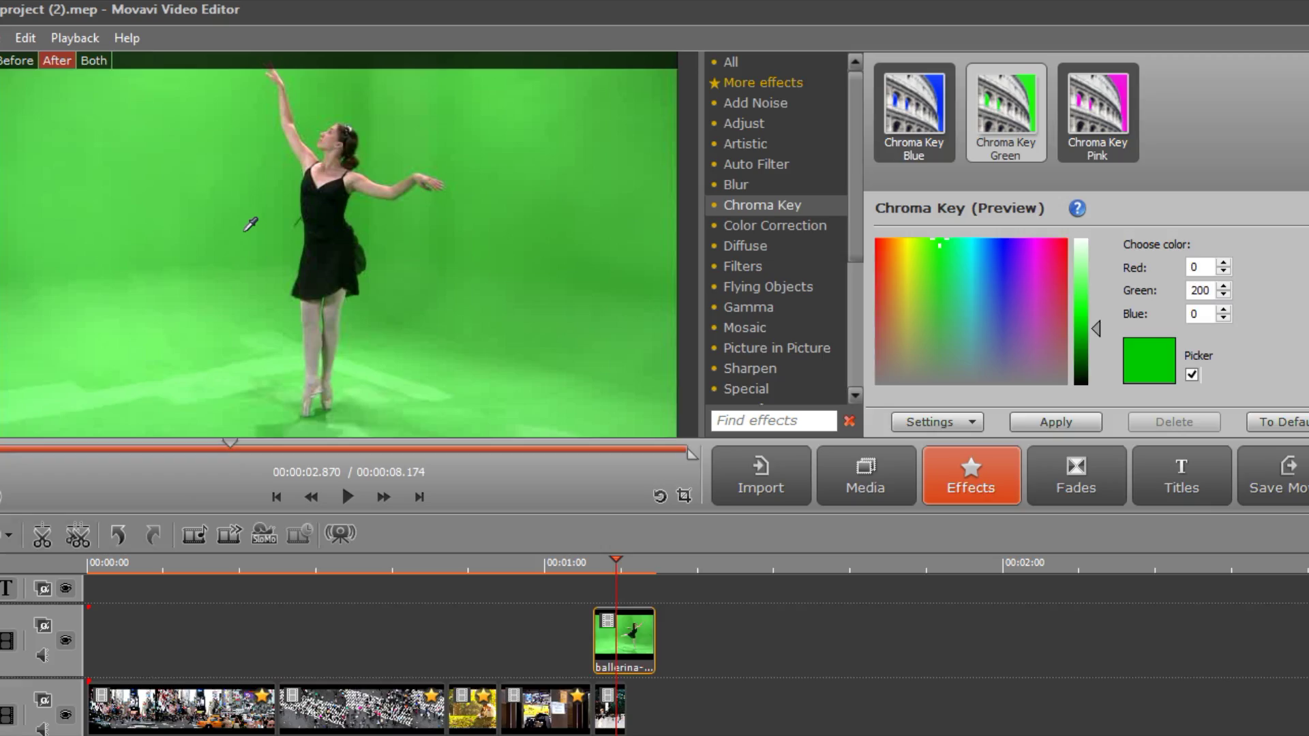
{"action": "left_click", "coordinate": [251, 218]}
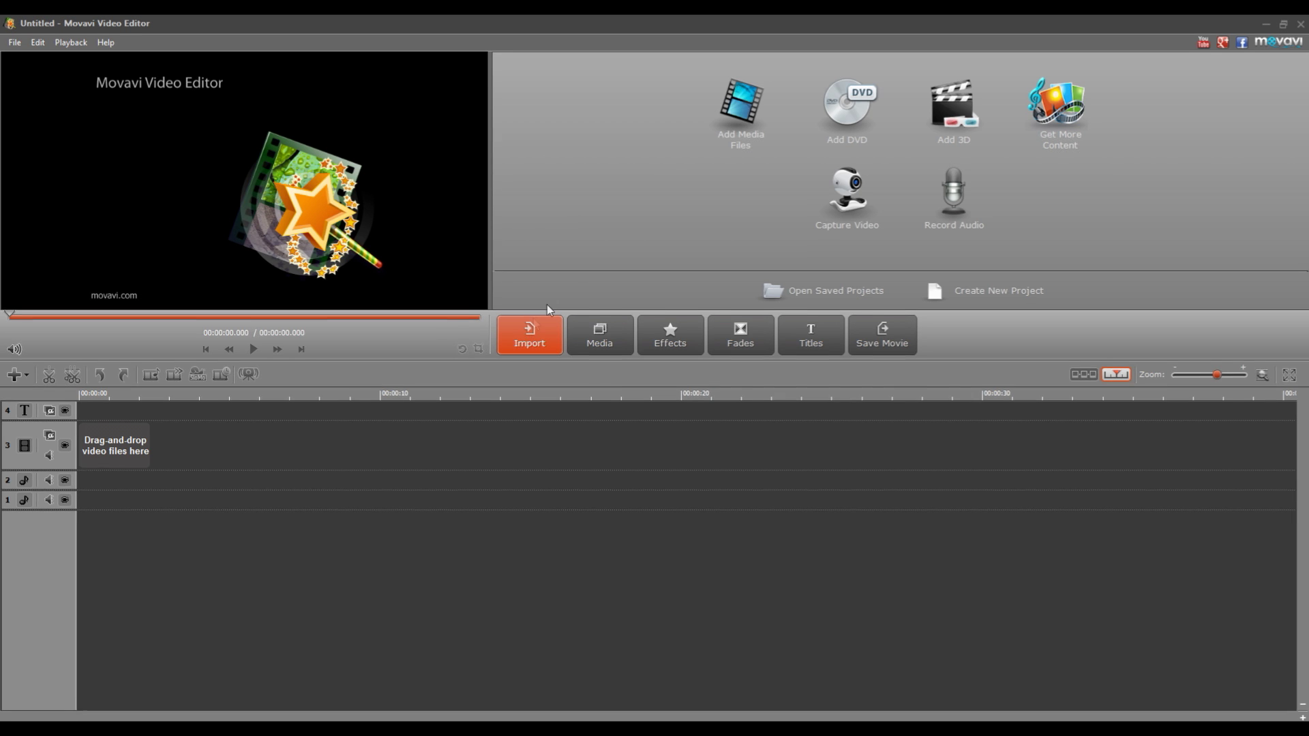
Import my video.mp4 from the My videos folder on Local Disk (C:)
{"action": "left_click", "coordinate": [740, 131]}
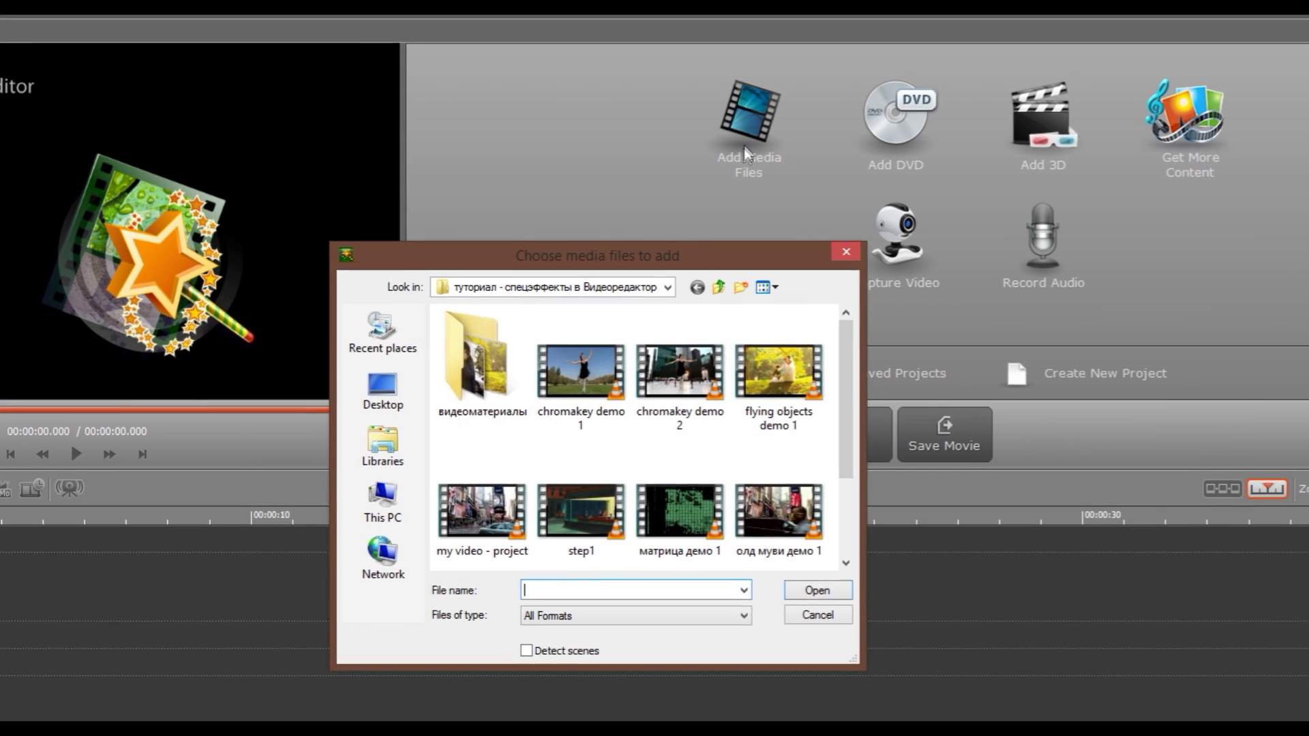
{"action": "left_click", "coordinate": [383, 511]}
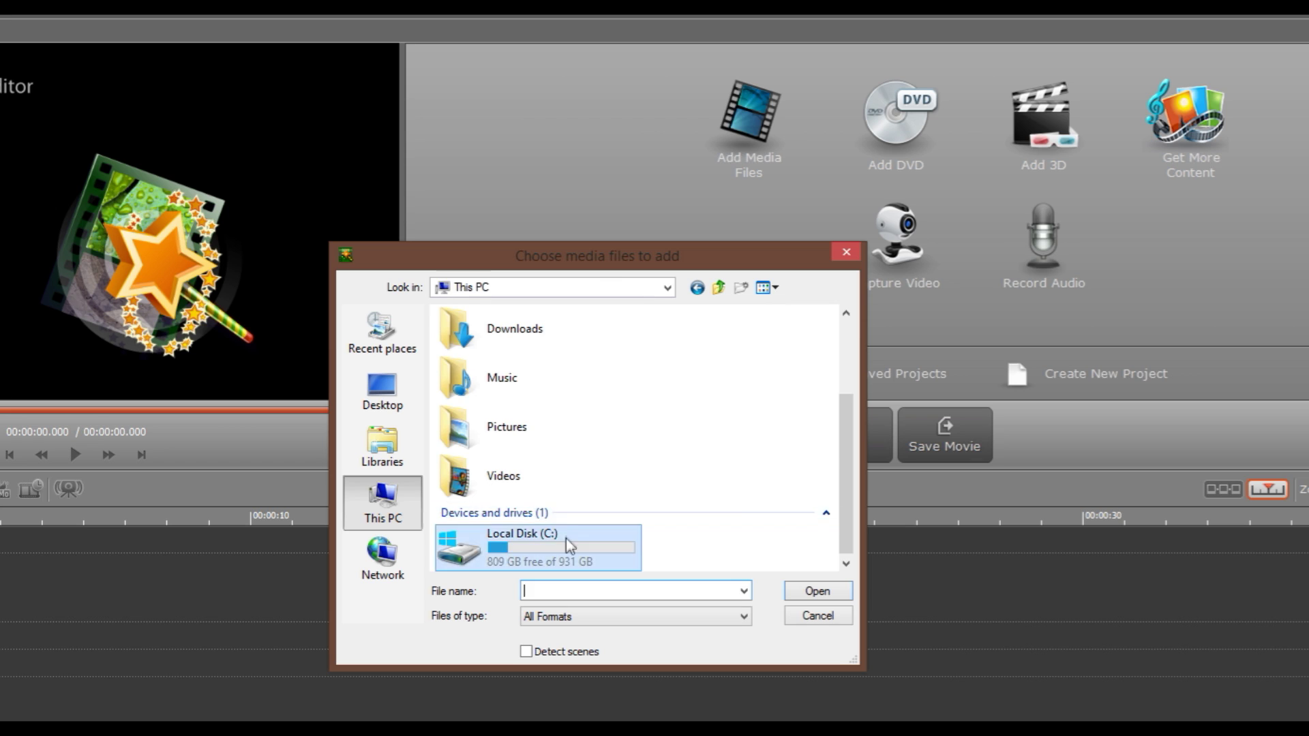
{"action": "double_click", "coordinate": [470, 532]}
{"action": "double_click", "coordinate": [513, 356]}
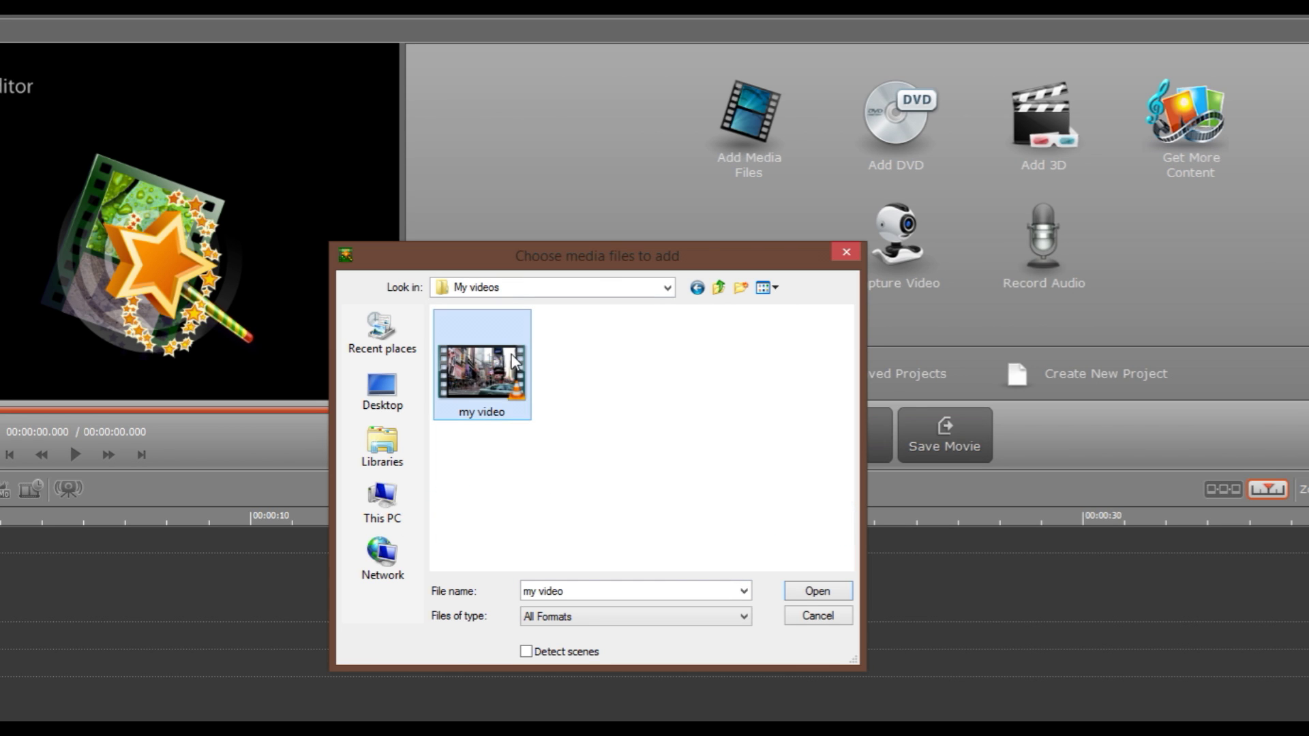
{"action": "left_click", "coordinate": [797, 590]}
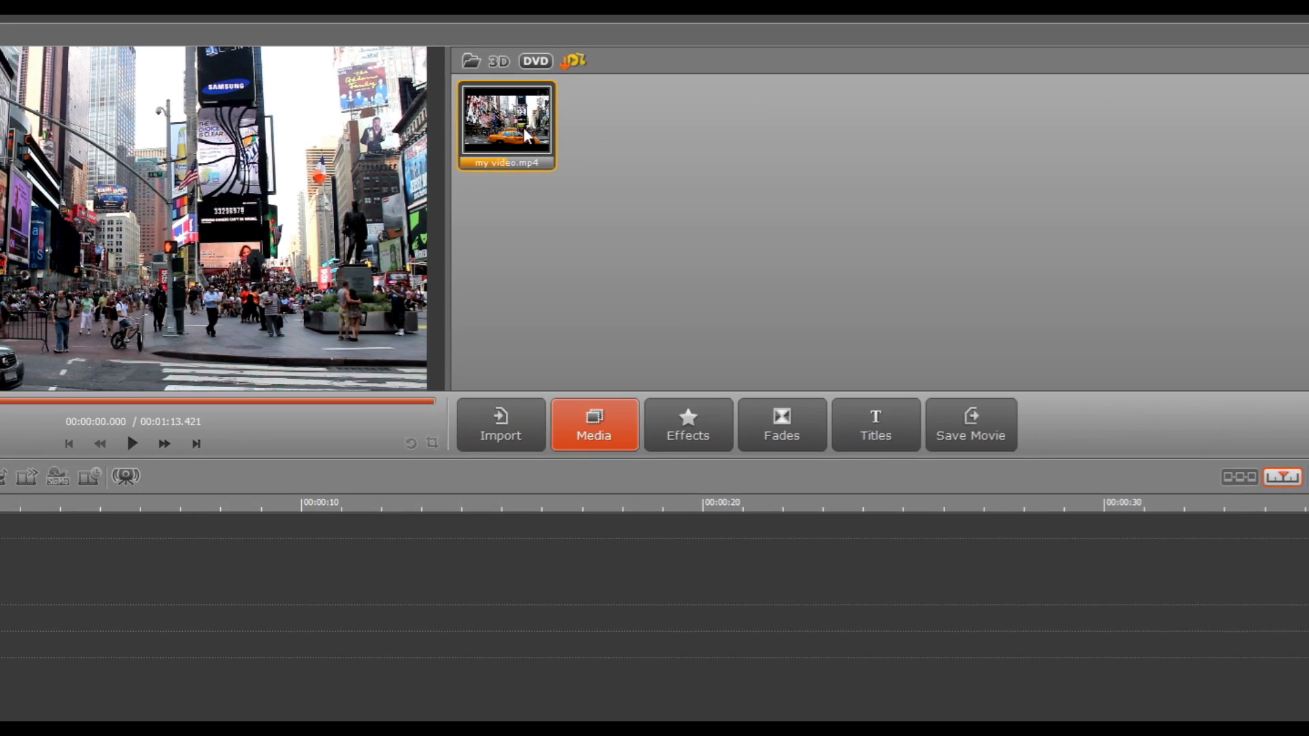
Place my video.mp4 on the video track and dismiss the project settings notice
{"action": "left_click_drag", "start_coordinate": [464, 118], "coordinate": [20, 536]}
{"action": "left_click_drag", "start_coordinate": [164, 503], "coordinate": [79, 546]}
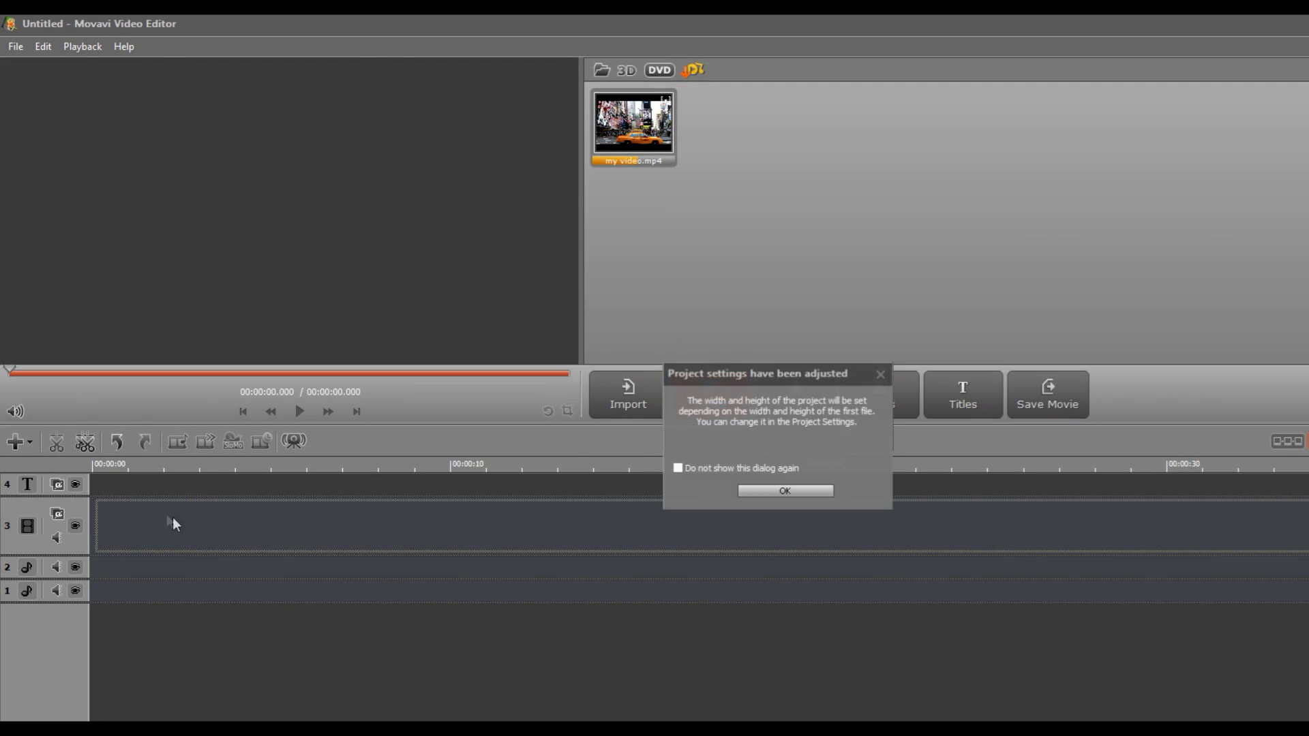
{"action": "left_click", "coordinate": [730, 515]}
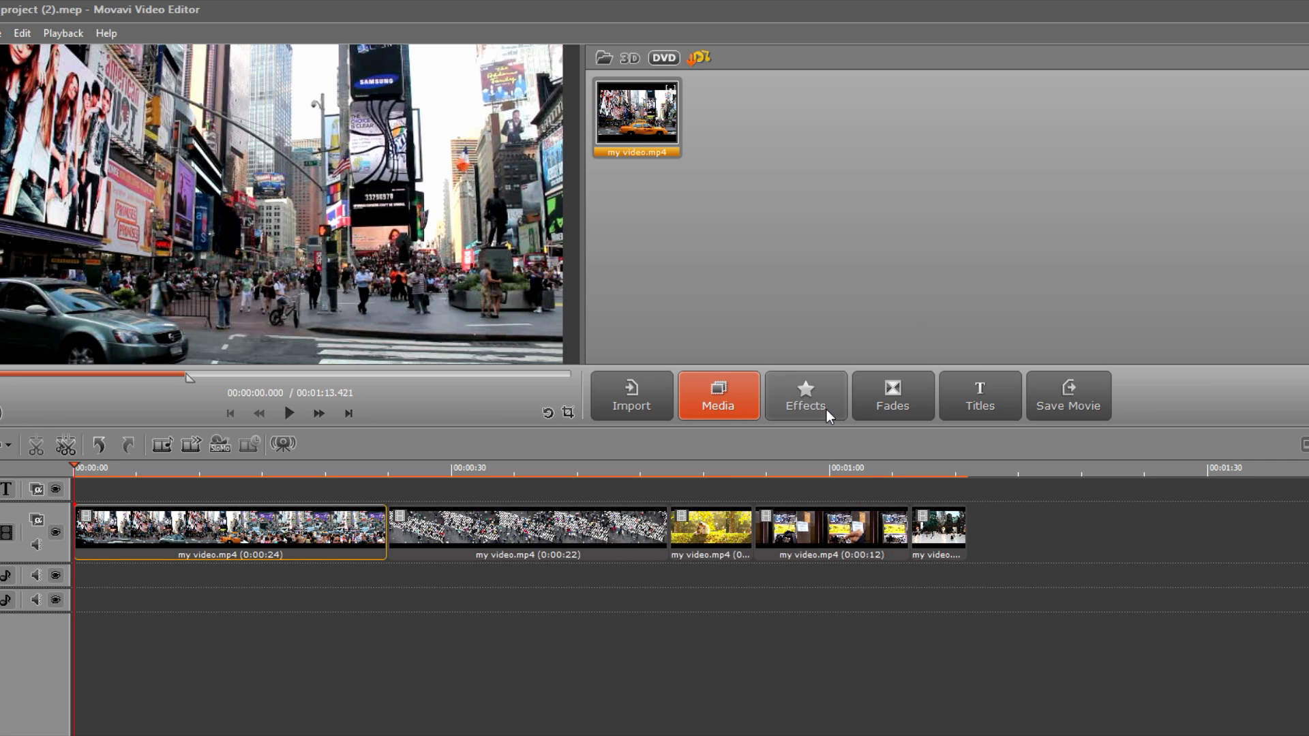
{"action": "left_click", "coordinate": [826, 411]}
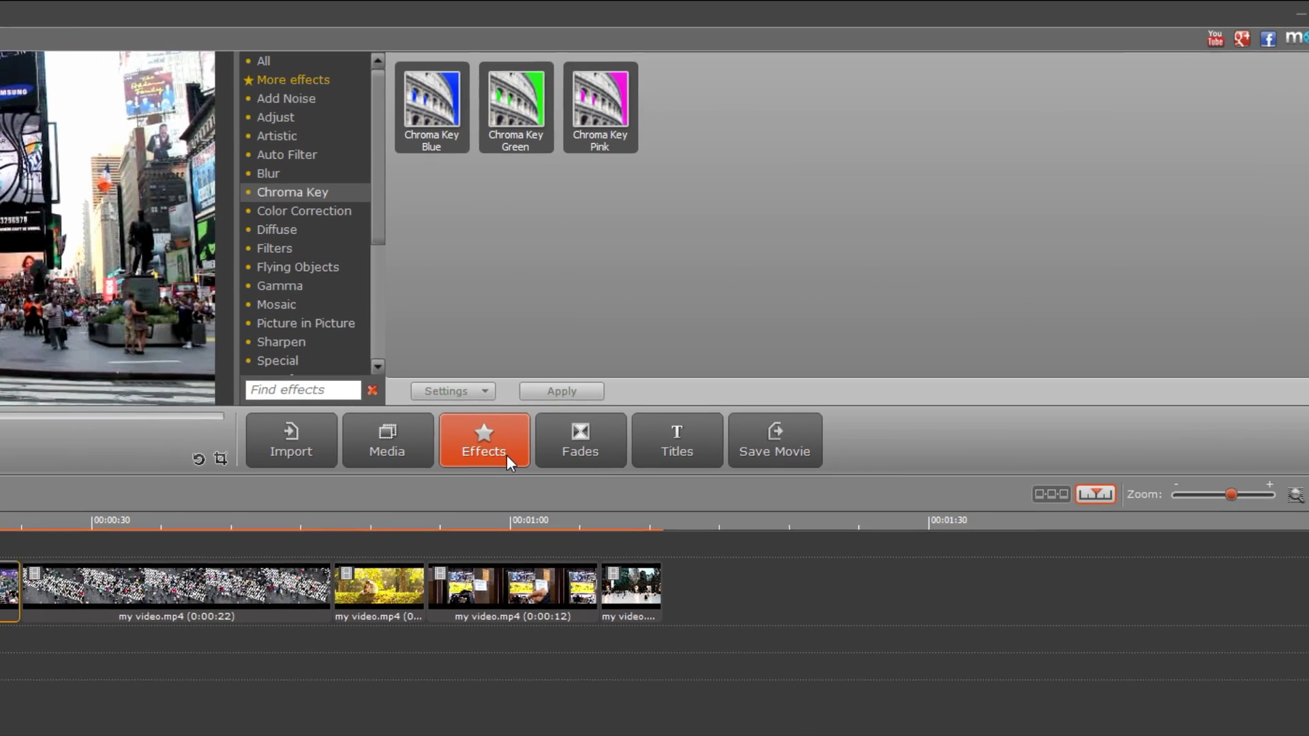
{"action": "left_click", "coordinate": [263, 61]}
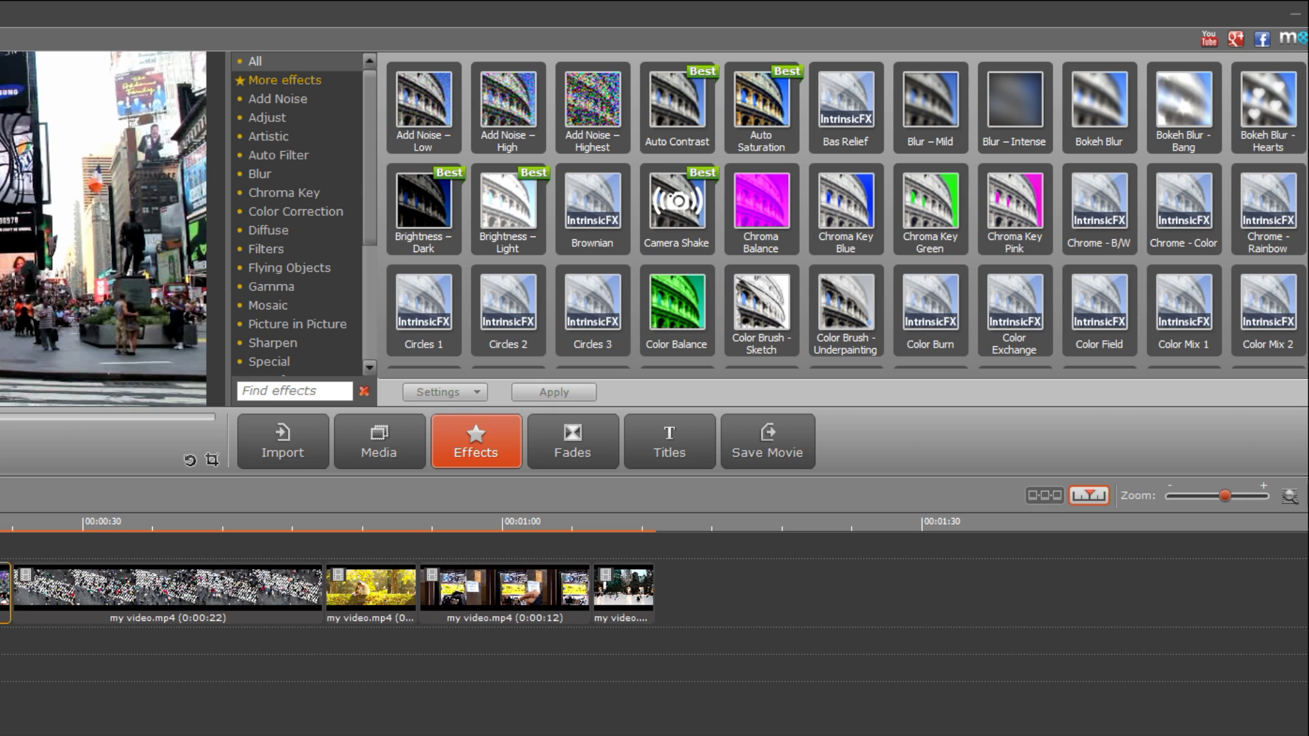
{"action": "scroll", "coordinate": [845, 215], "scroll_direction": "down", "scroll_amount": 2}
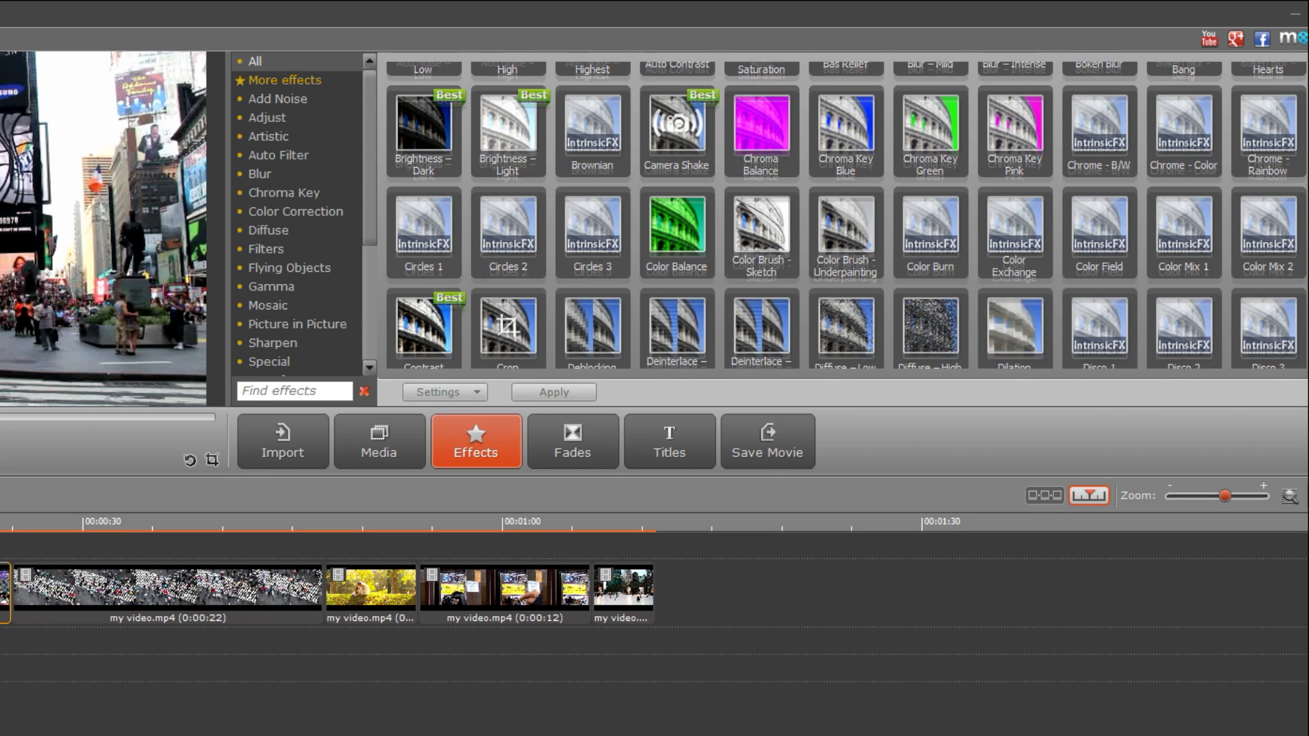
{"action": "scroll", "coordinate": [845, 216], "scroll_direction": "down", "scroll_amount": 1}
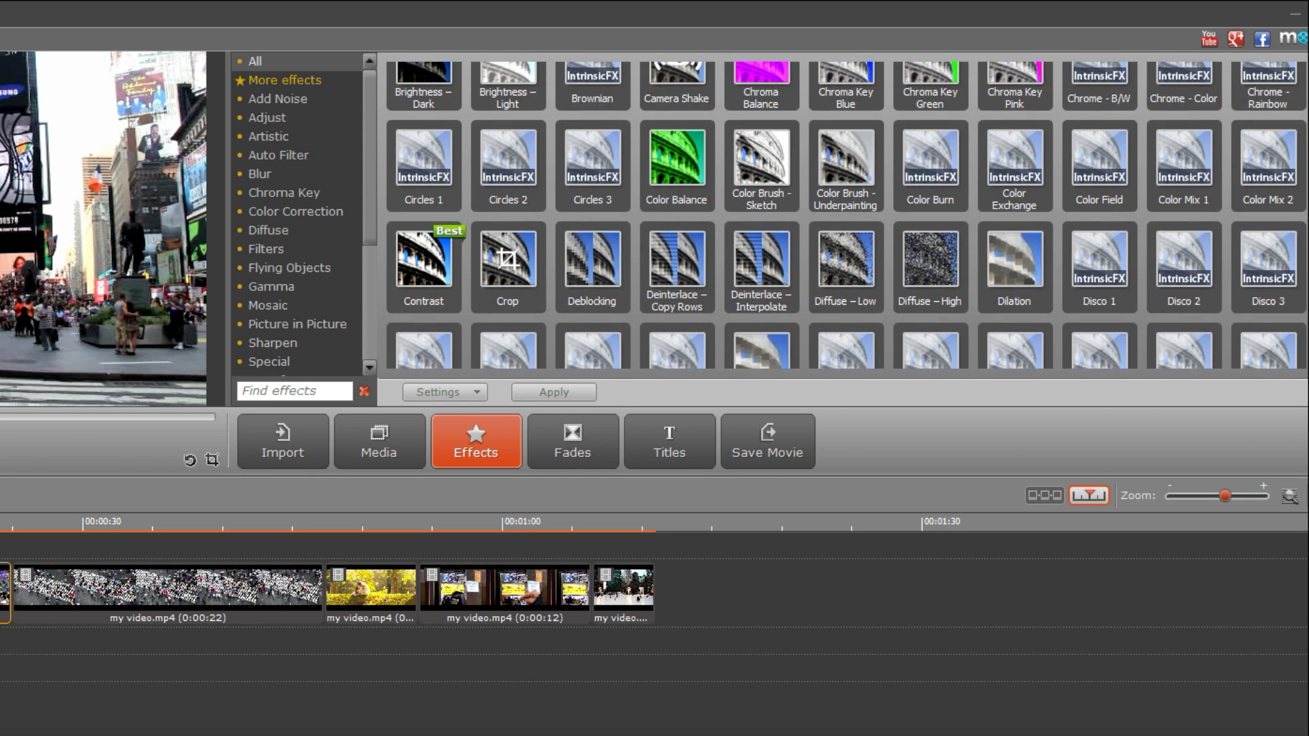
{"action": "scroll", "coordinate": [845, 216], "scroll_direction": "down", "scroll_amount": 1}
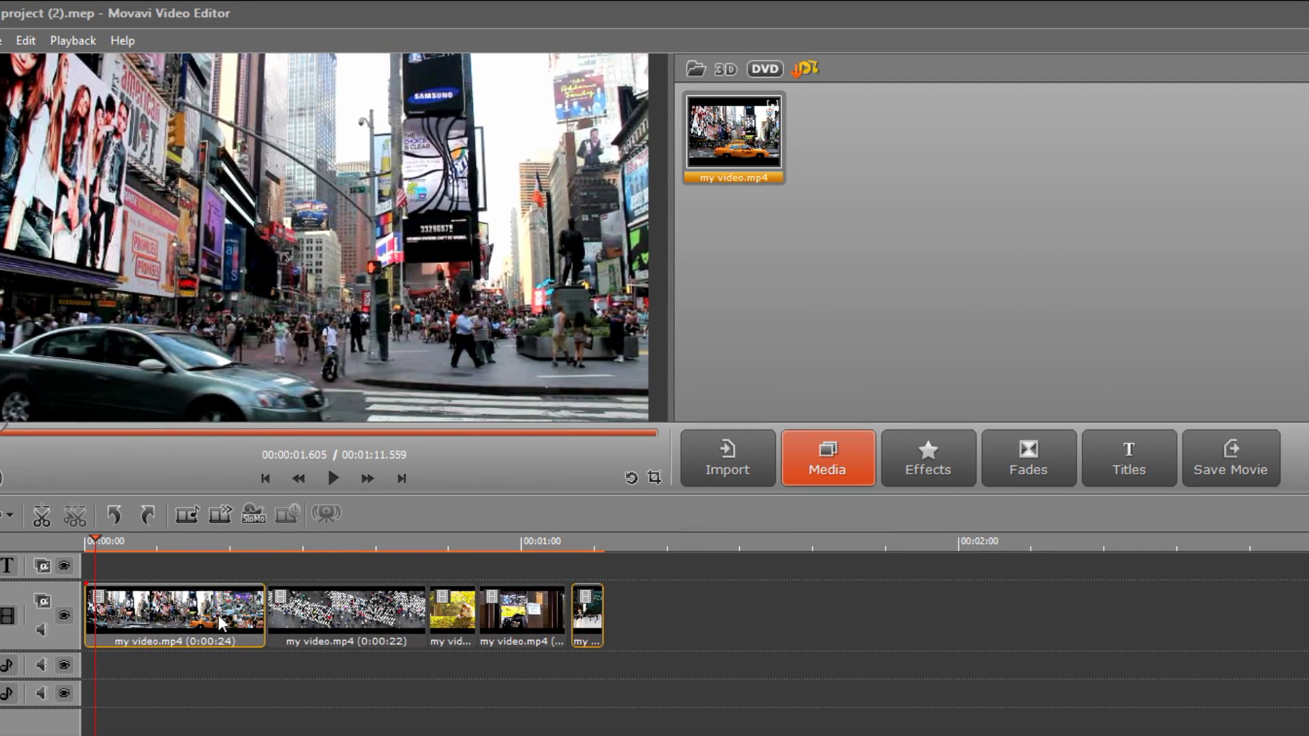
Select the first clip and search the effects library for 'old movie'
{"action": "left_click", "coordinate": [218, 615]}
{"action": "left_click", "coordinate": [906, 477]}
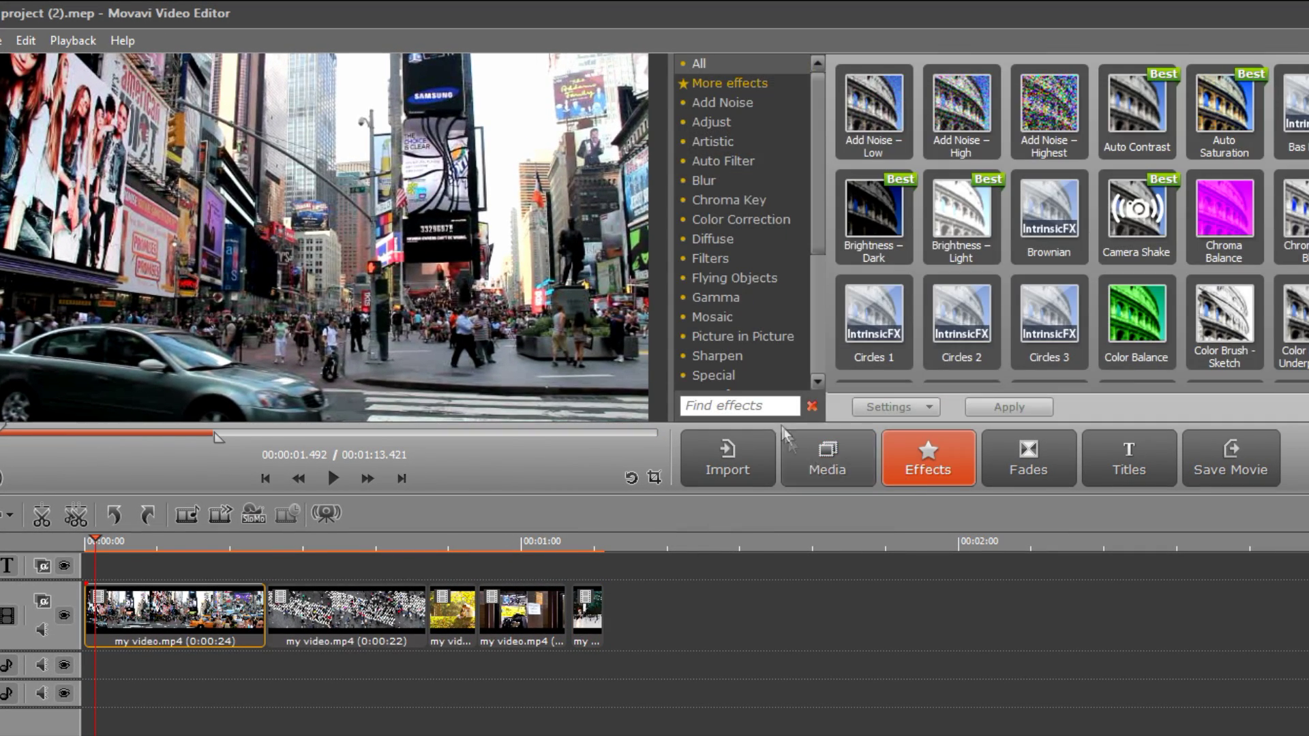
{"action": "left_click", "coordinate": [767, 407]}
{"action": "type", "text": "old movie"}
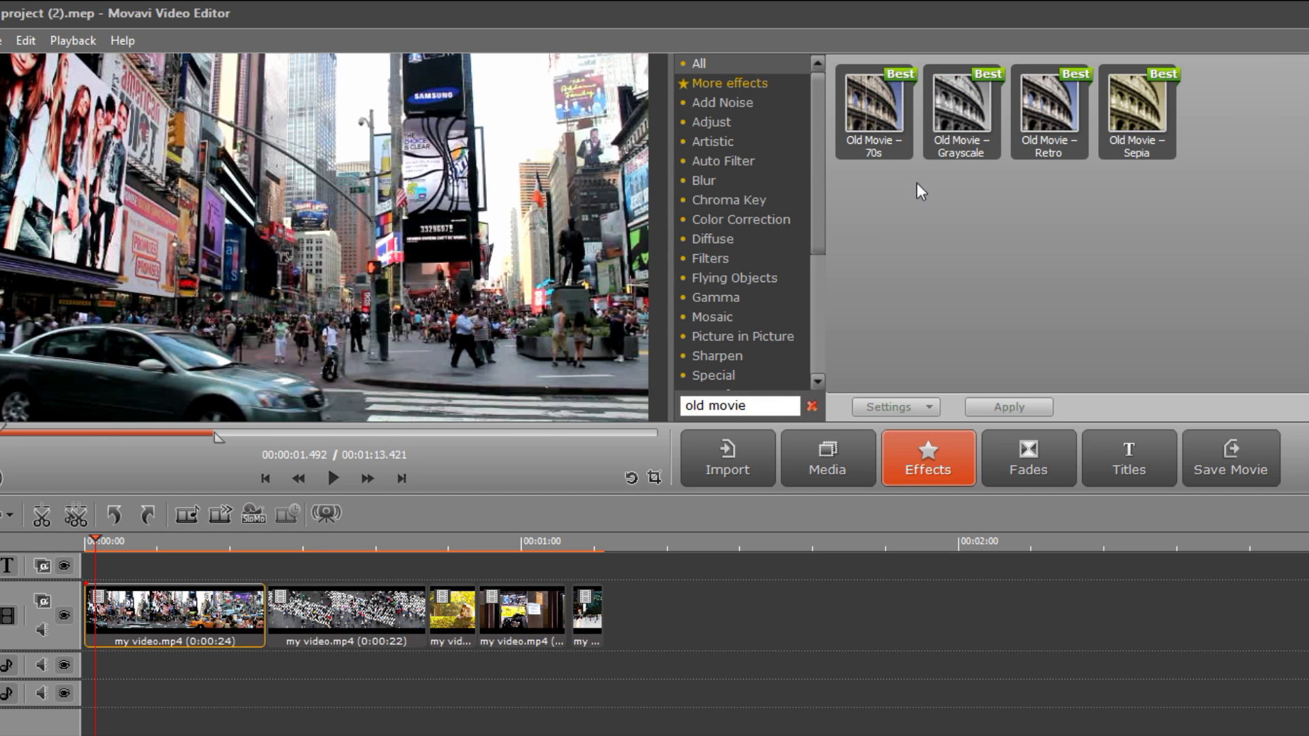
Preview the 70s, Grayscale, Retro and Sepia Old Movie presets, settling on Retro
{"action": "left_click", "coordinate": [878, 129]}
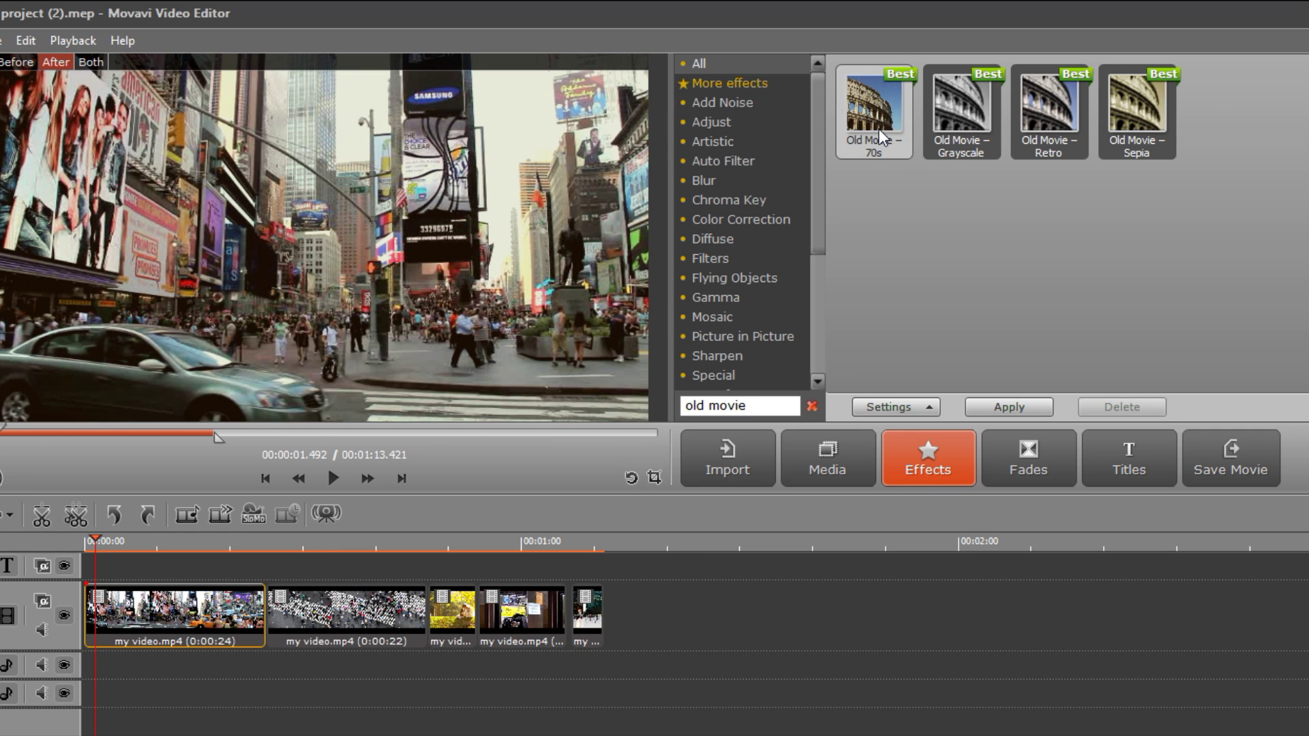
{"action": "left_click", "coordinate": [950, 142]}
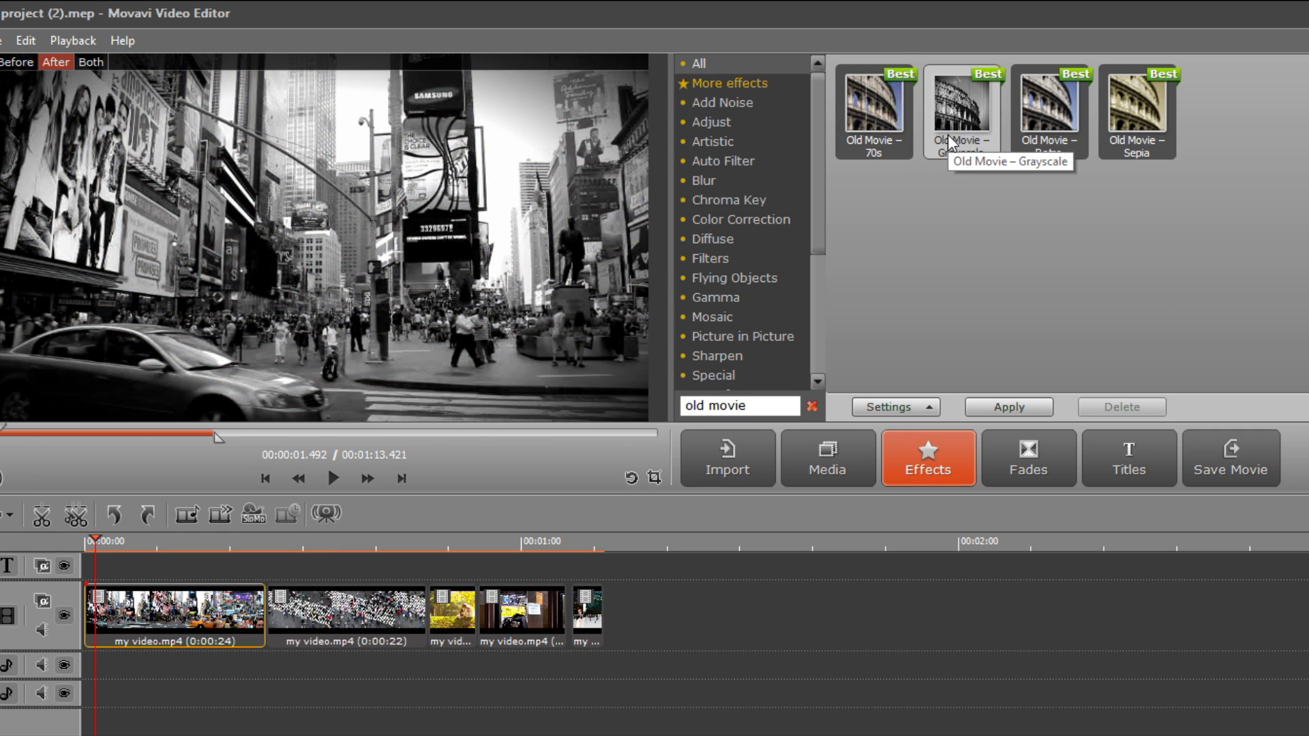
{"action": "left_click", "coordinate": [1025, 141]}
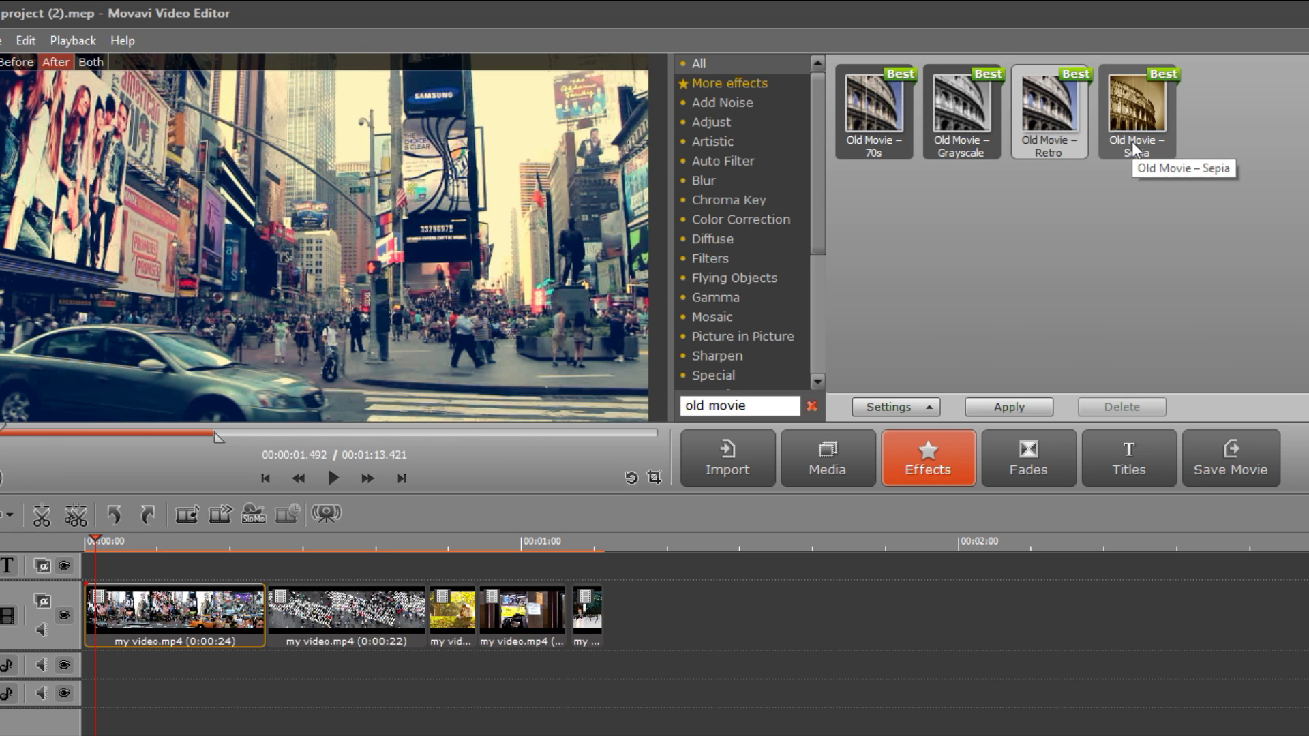
{"action": "left_click", "coordinate": [1131, 141]}
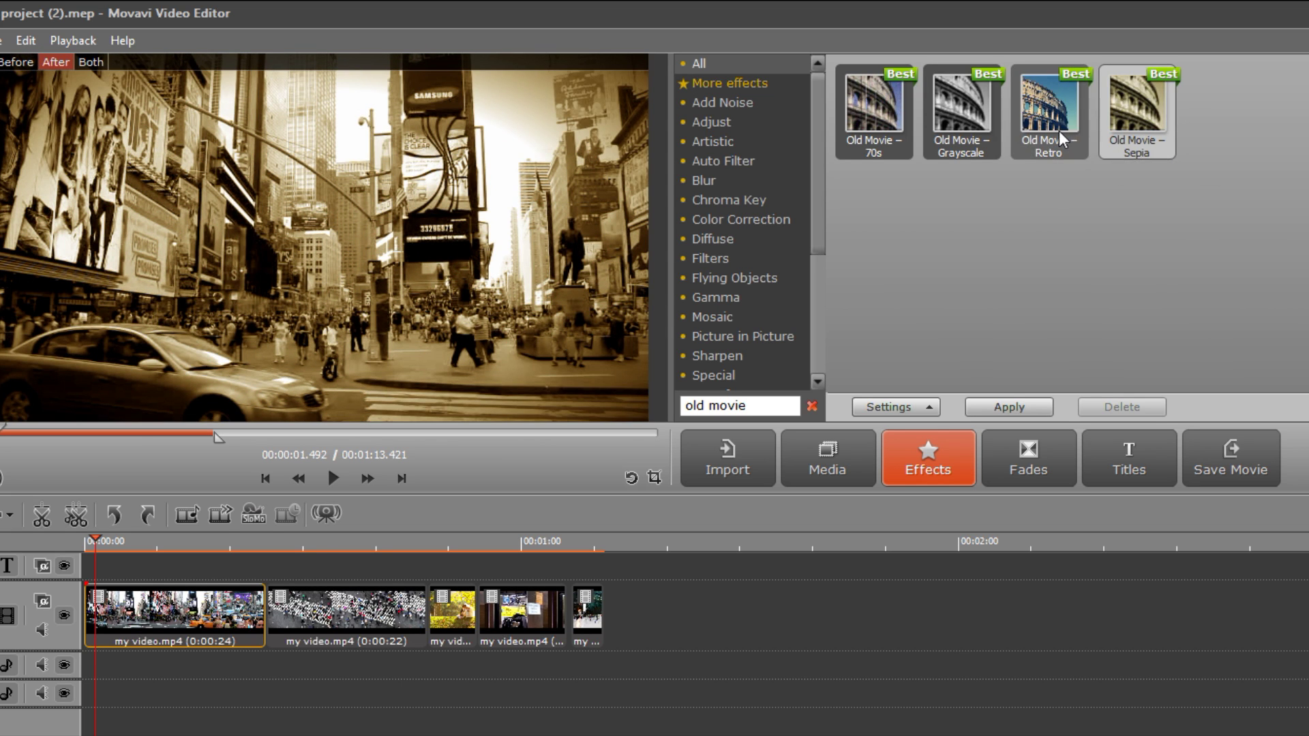
{"action": "left_click", "coordinate": [1061, 139]}
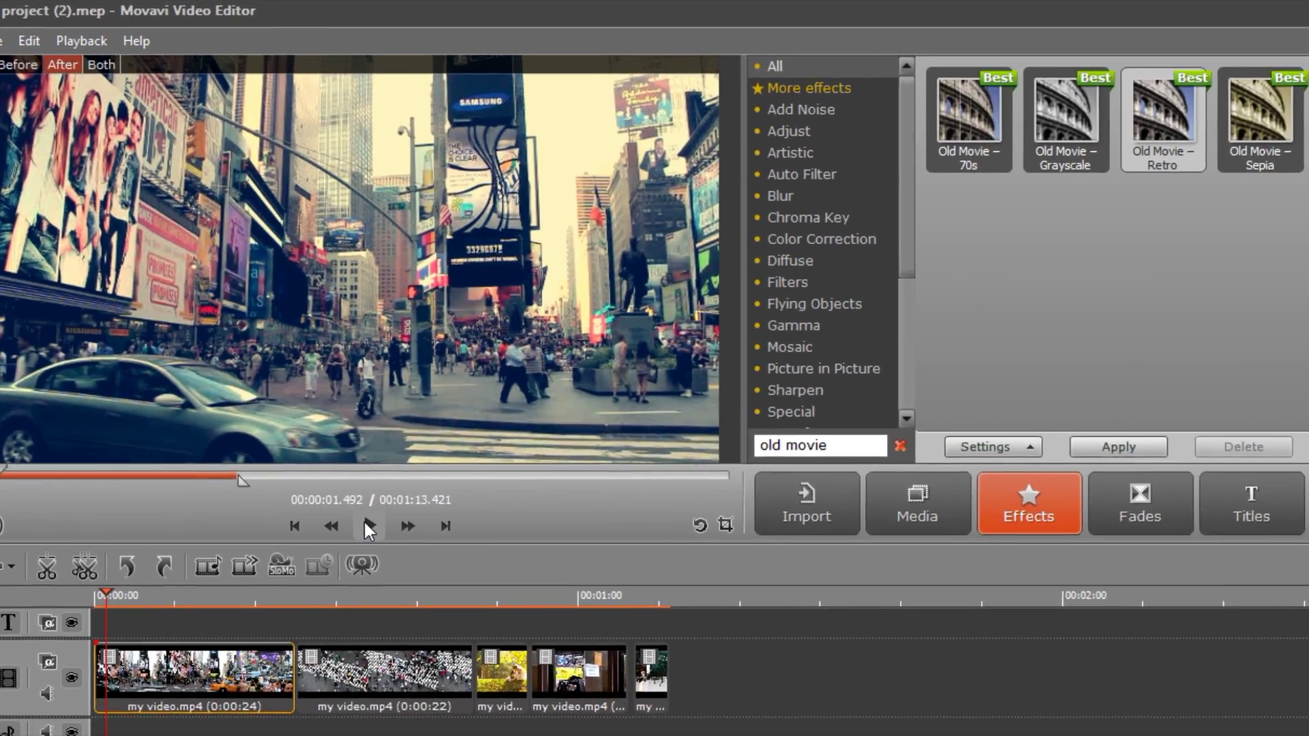
Play the clip and compare original, effect and split before/after views
{"action": "left_click", "coordinate": [333, 478]}
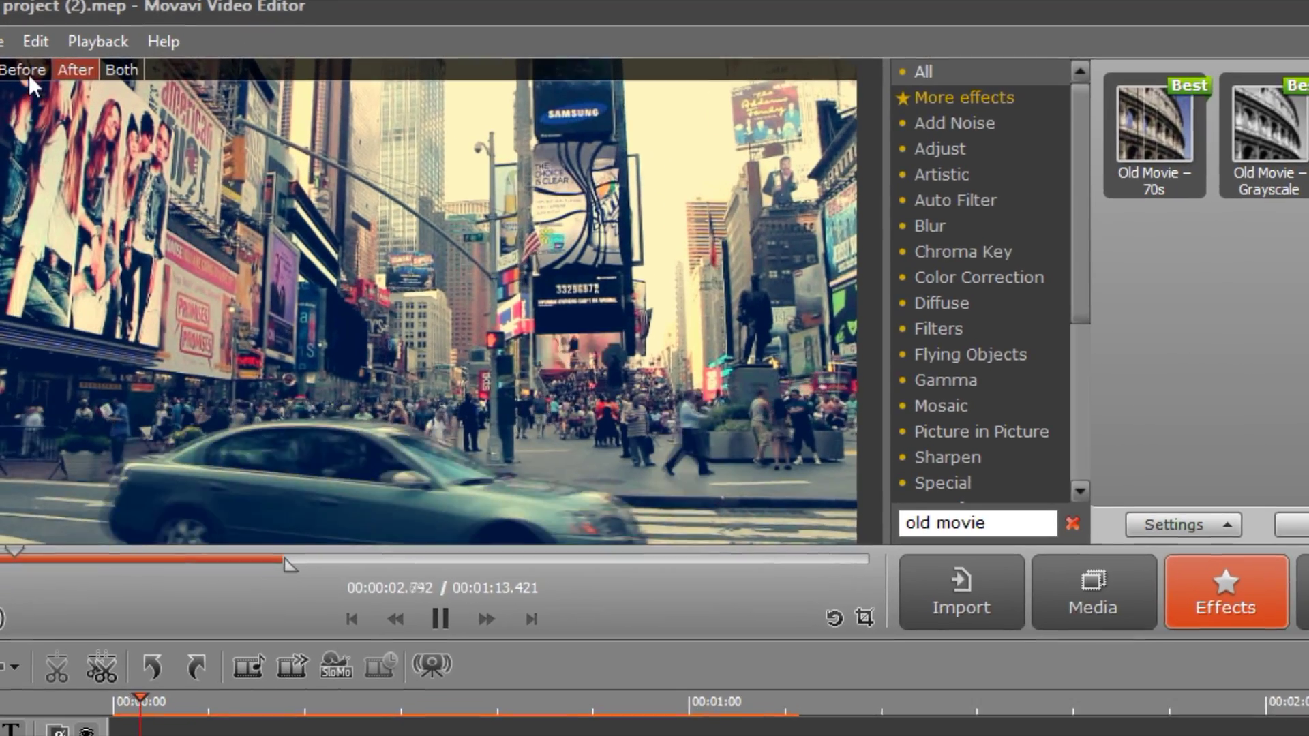
{"action": "left_click", "coordinate": [22, 66]}
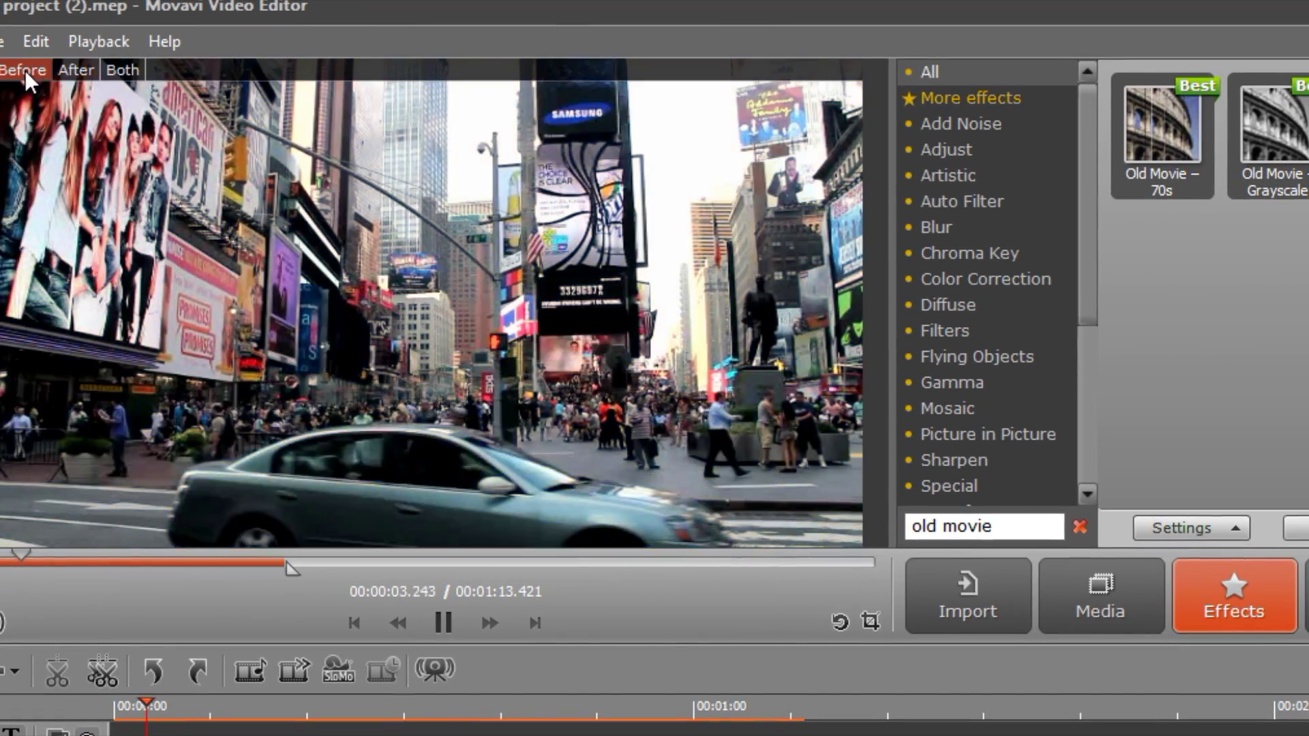
{"action": "left_click", "coordinate": [72, 71]}
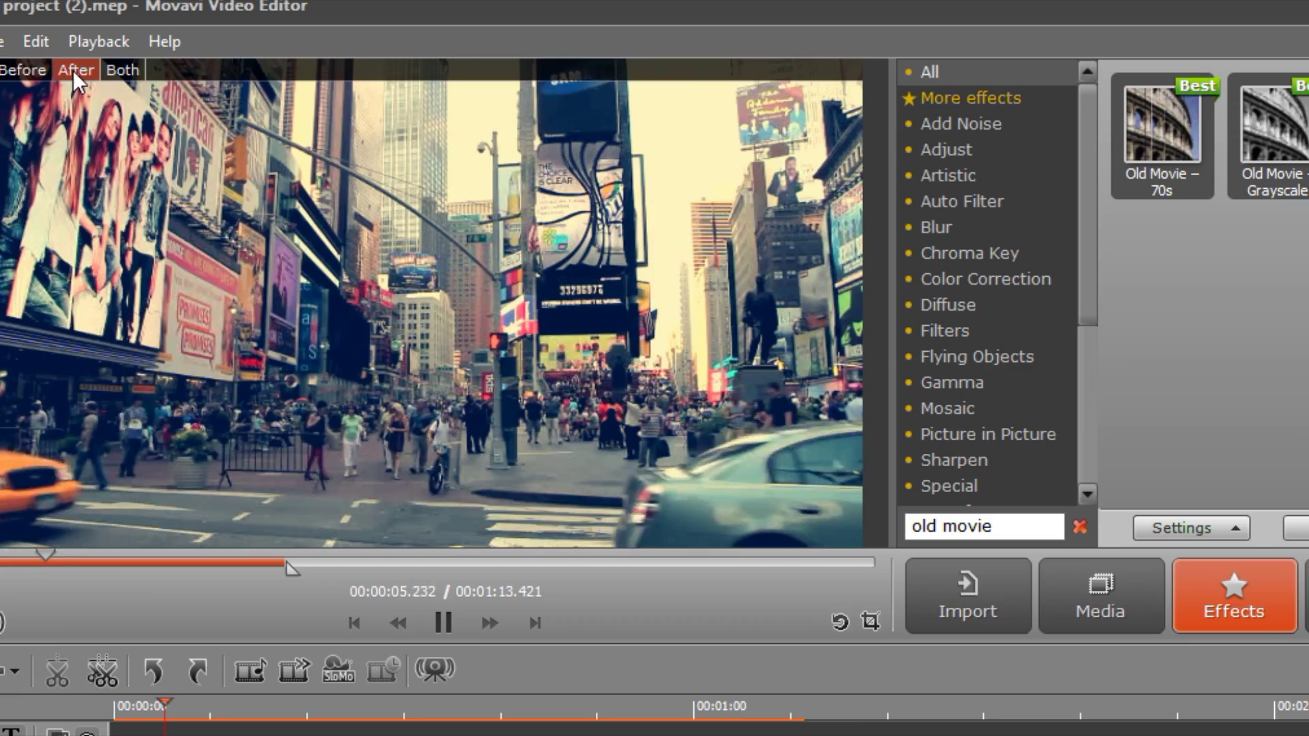
{"action": "left_click", "coordinate": [112, 70]}
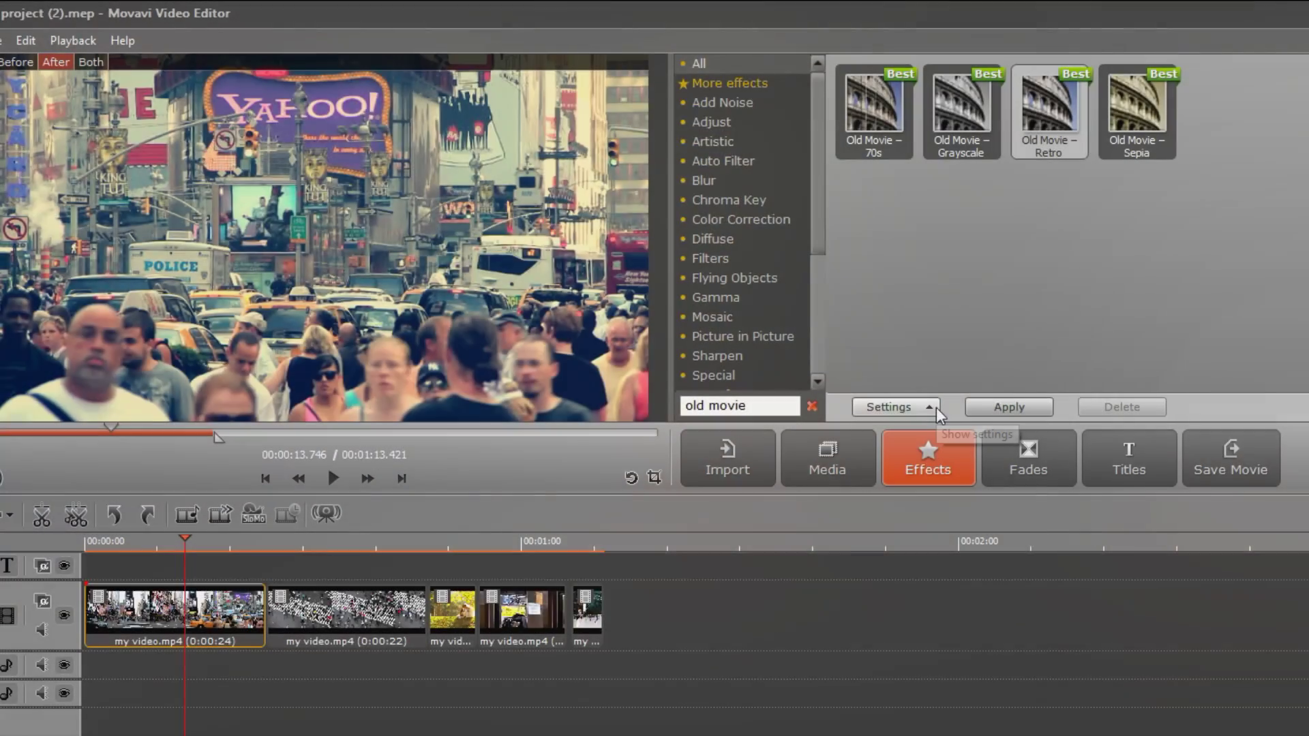
Open the Old Movie effect settings and play the first clip to check the Retro look
{"action": "left_click", "coordinate": [936, 409]}
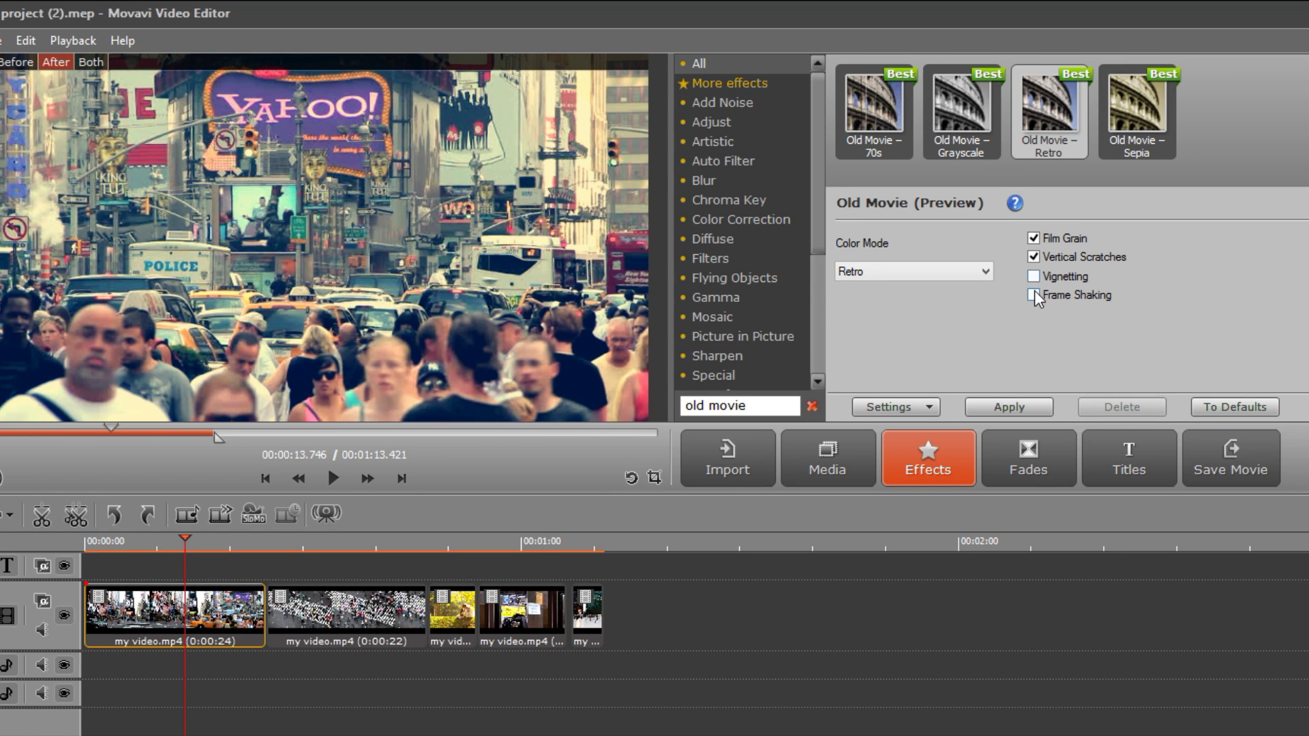
{"action": "left_click", "coordinate": [333, 471]}
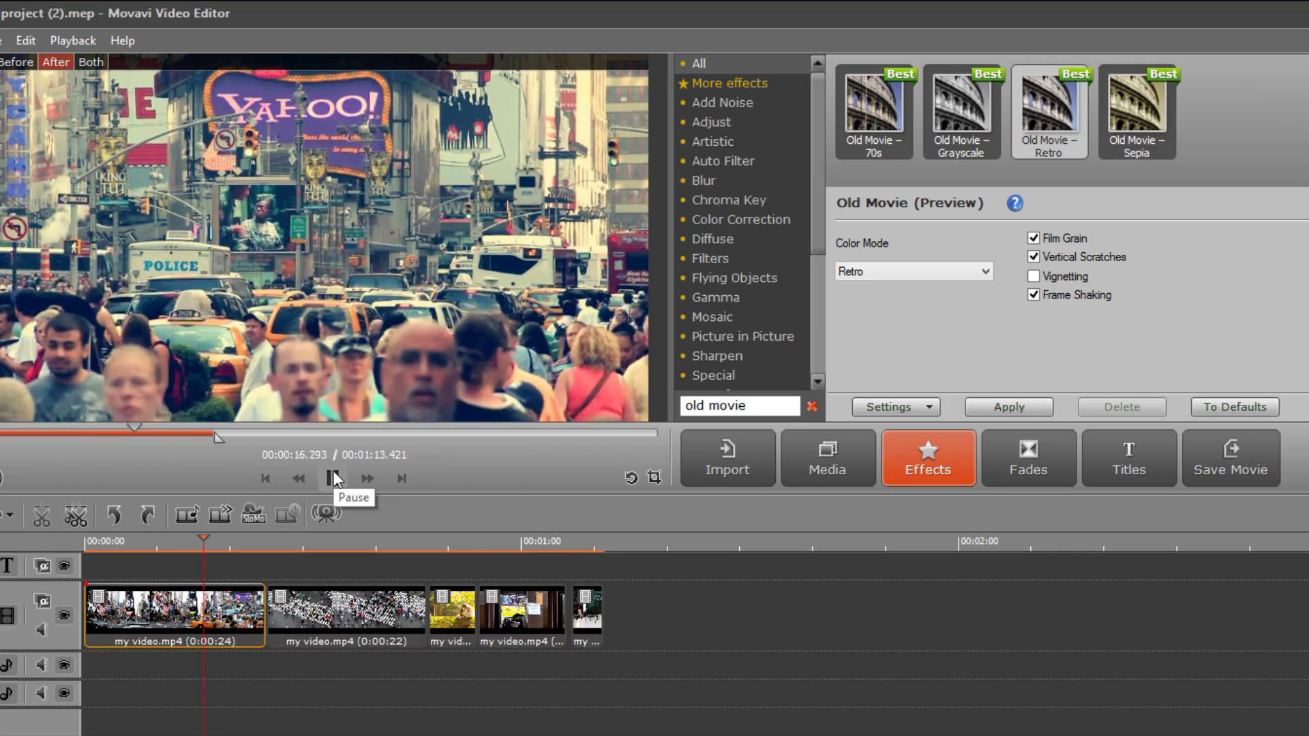
{"action": "left_click", "coordinate": [332, 477]}
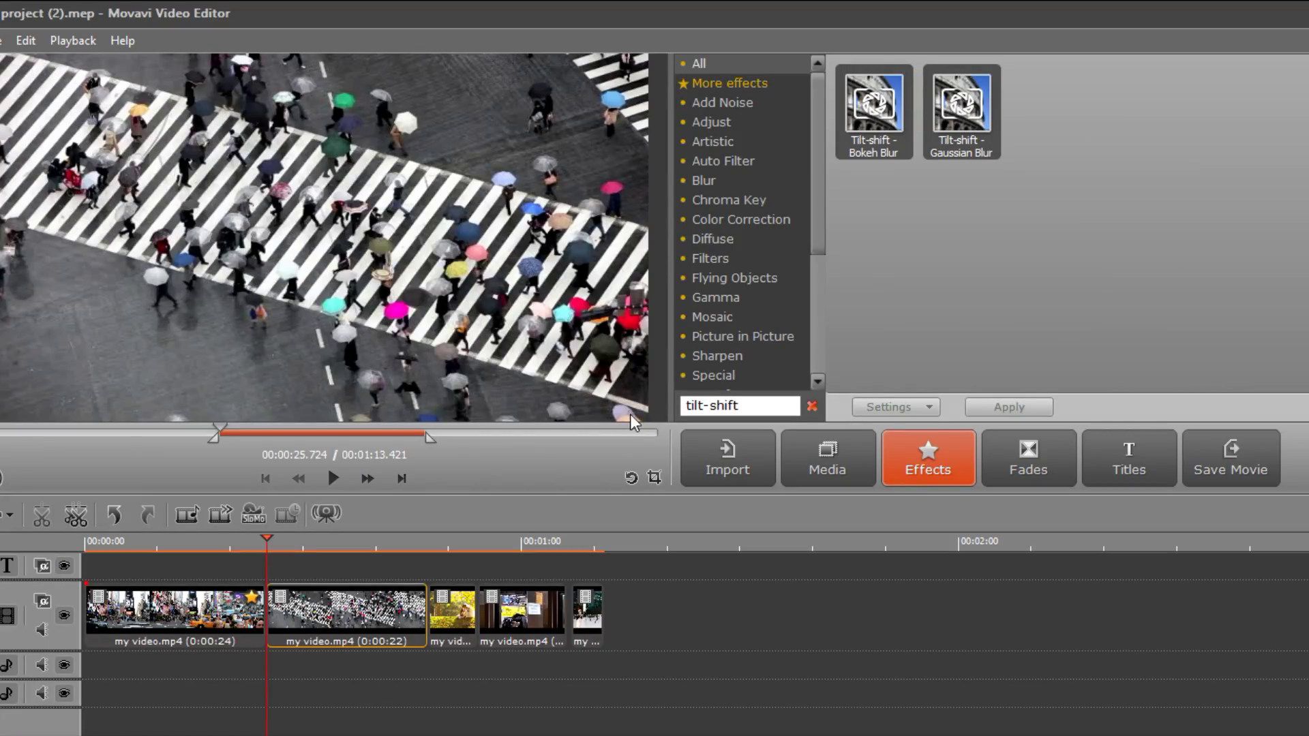
Apply Tilt-shift Bokeh Blur with a vertical focus line, blur strength 37 and edge saturation 7
{"action": "left_click", "coordinate": [902, 136]}
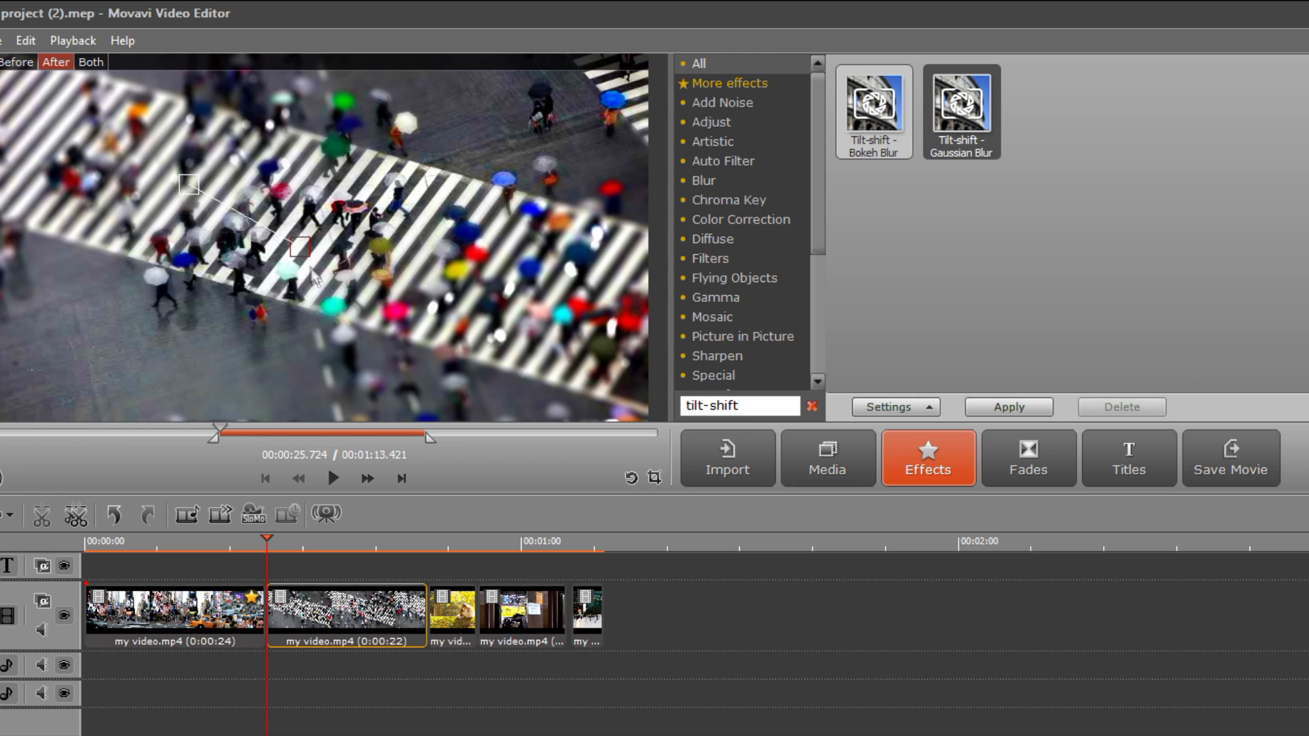
{"action": "left_click_drag", "start_coordinate": [303, 211], "coordinate": [326, 253]}
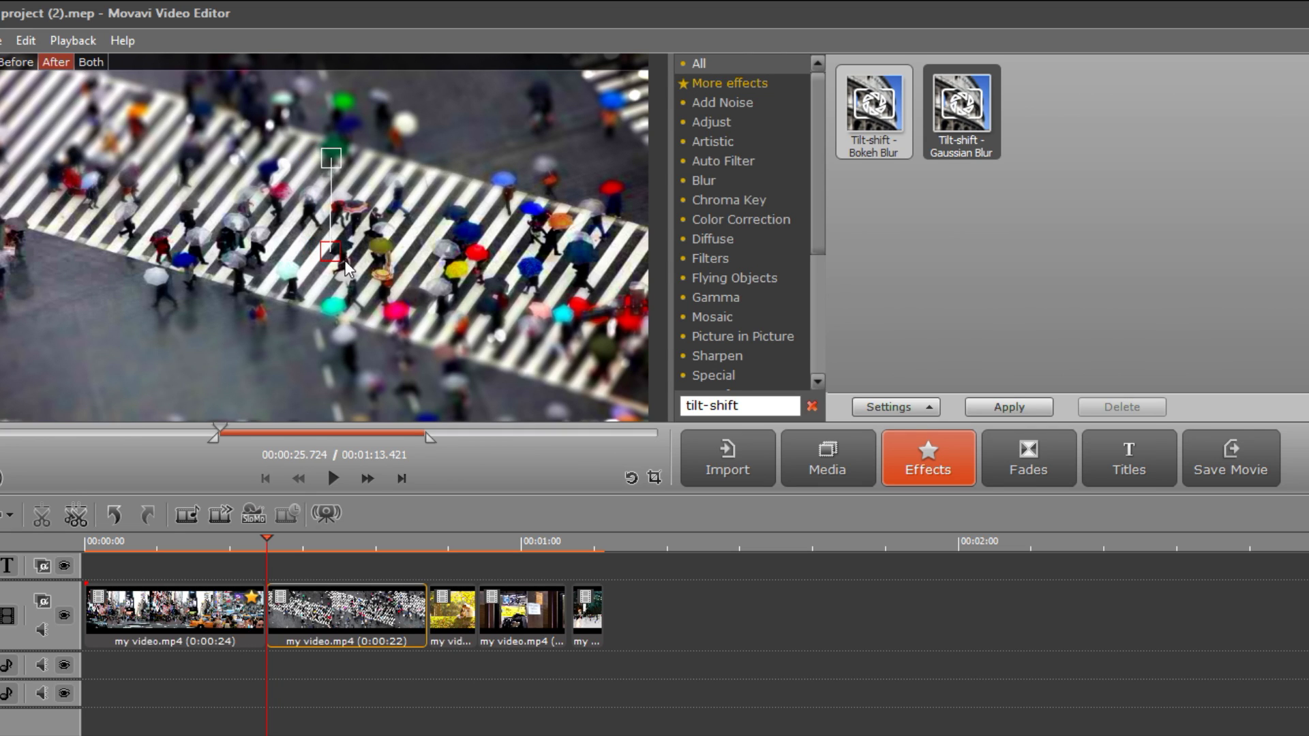
{"action": "left_click", "coordinate": [931, 407]}
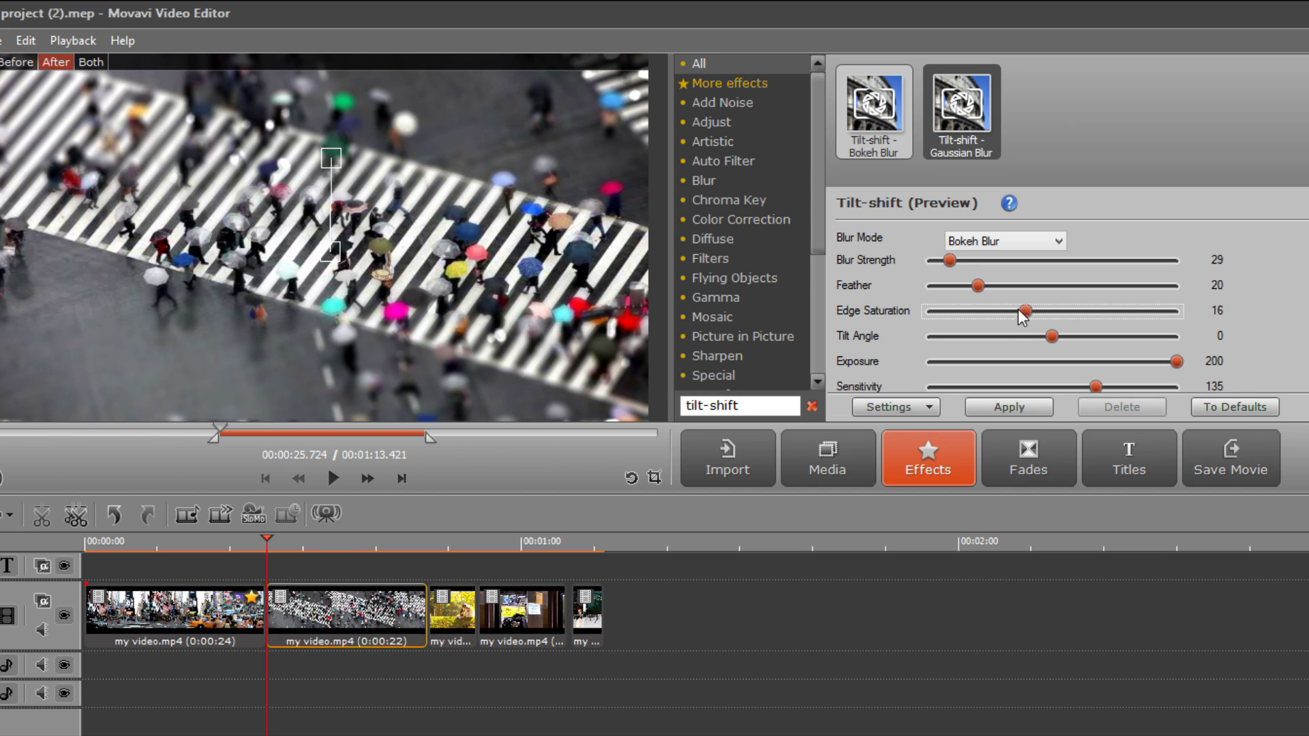
{"action": "left_click_drag", "start_coordinate": [1019, 308], "coordinate": [1017, 309]}
{"action": "left_click_drag", "start_coordinate": [949, 261], "coordinate": [961, 261]}
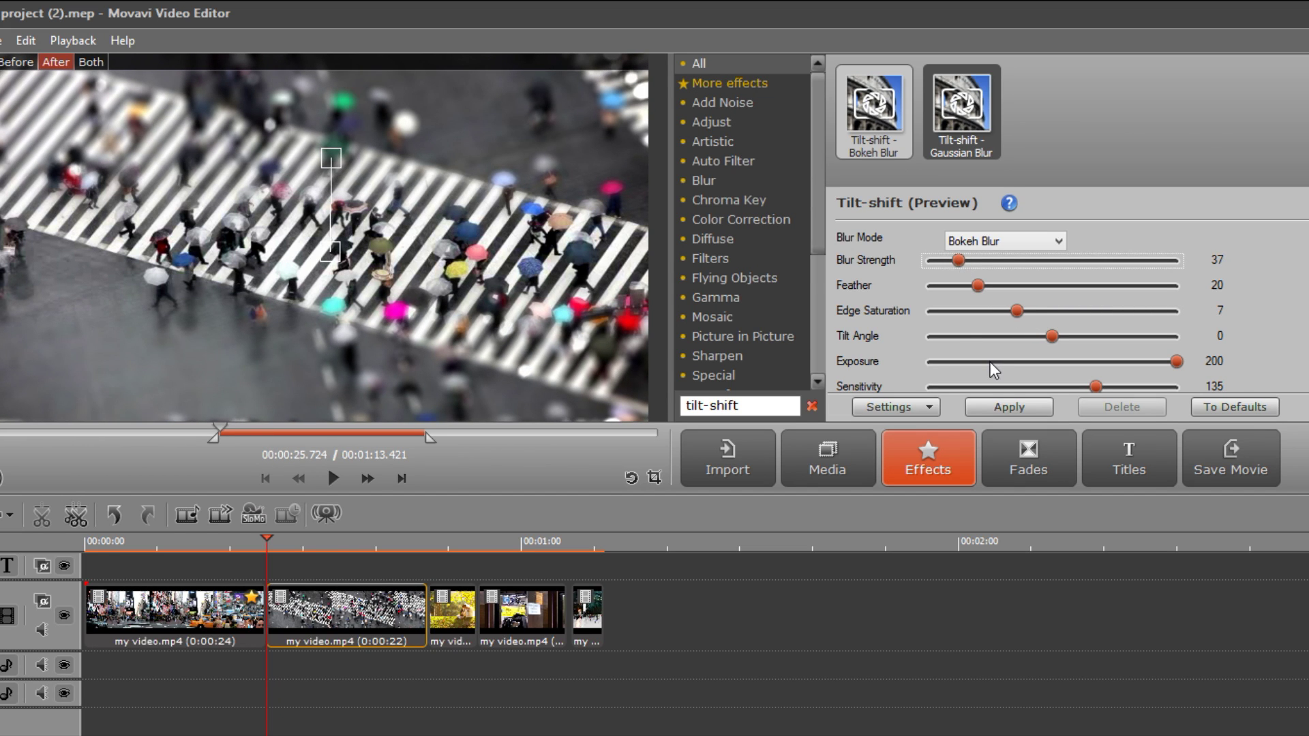
{"action": "left_click", "coordinate": [332, 481]}
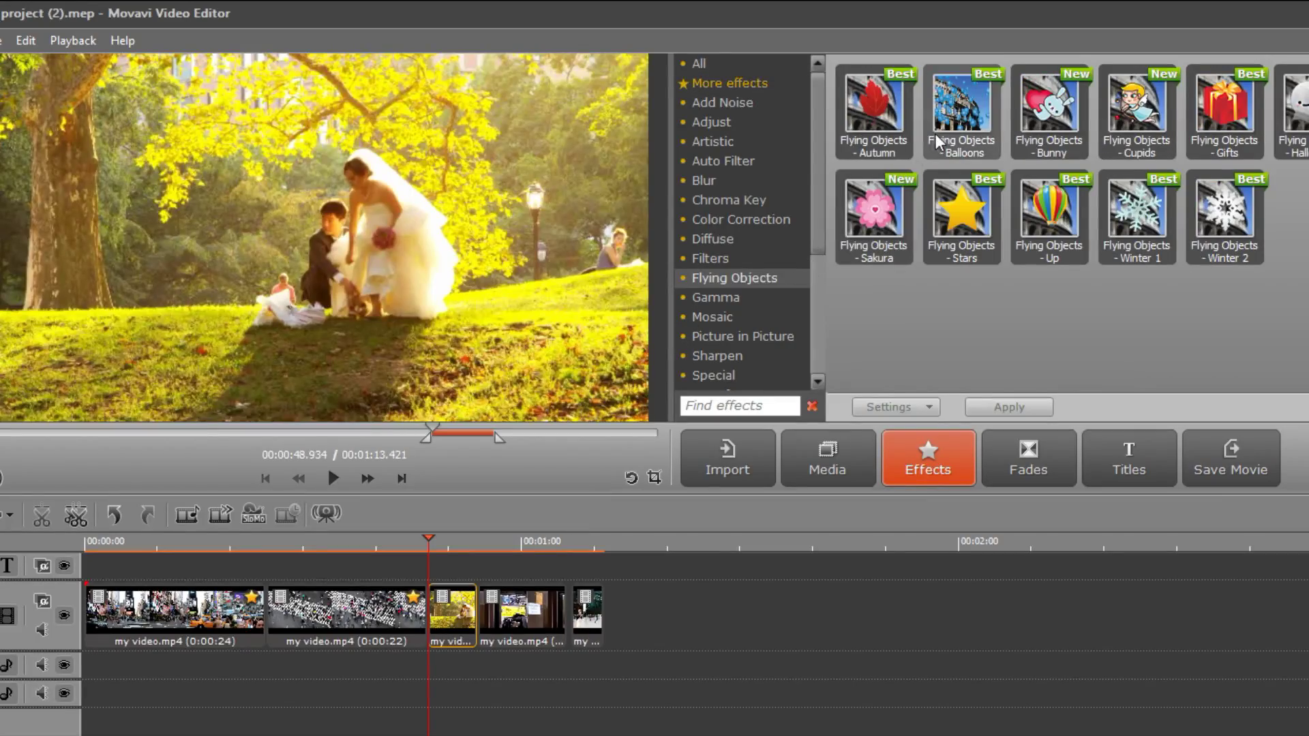
Preview the Bunny then Cupids flying objects on the wedding clip and play it
{"action": "left_click", "coordinate": [1046, 127]}
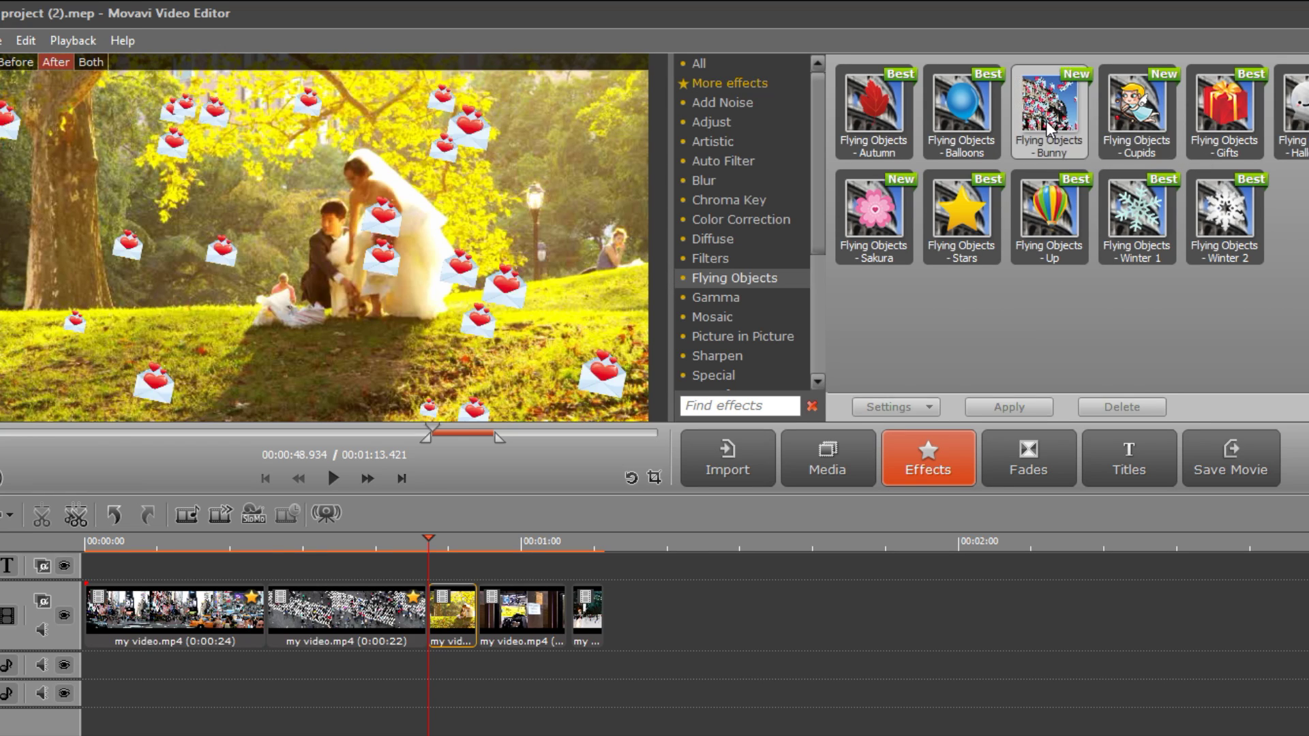
{"action": "left_click", "coordinate": [1128, 122]}
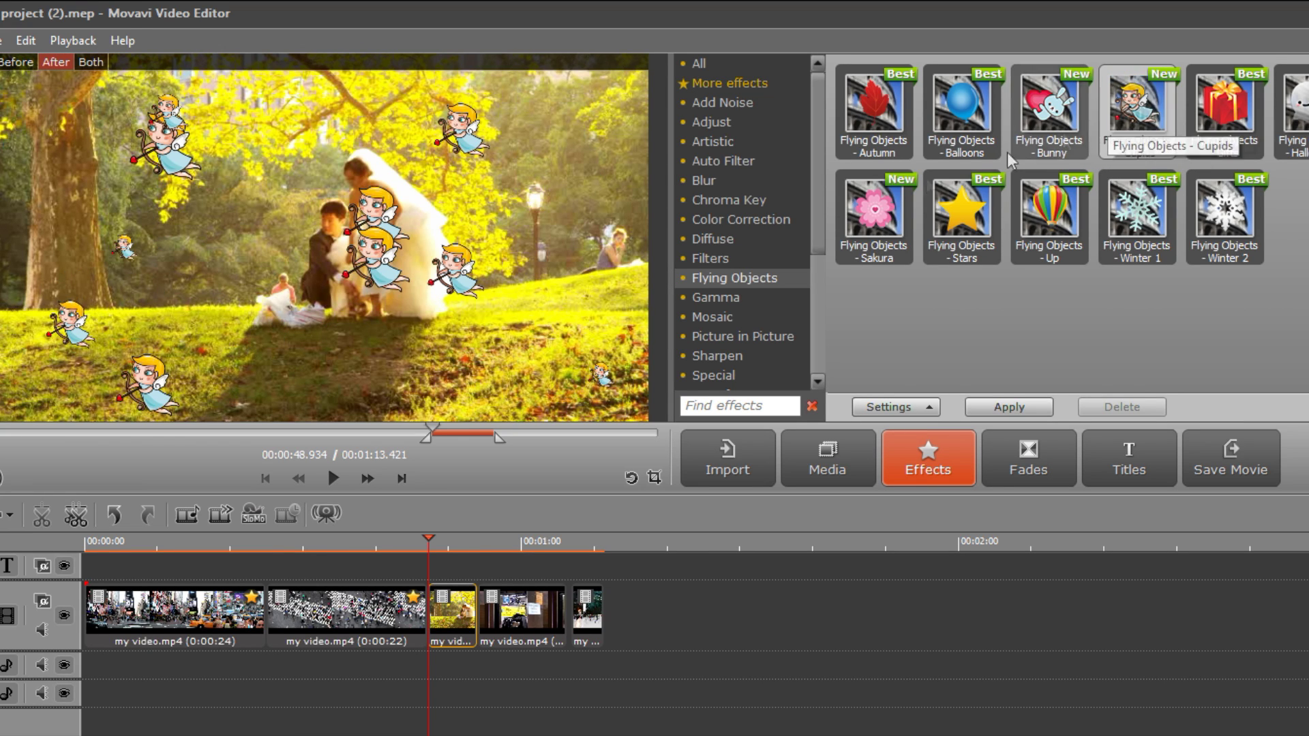
{"action": "left_click", "coordinate": [333, 485]}
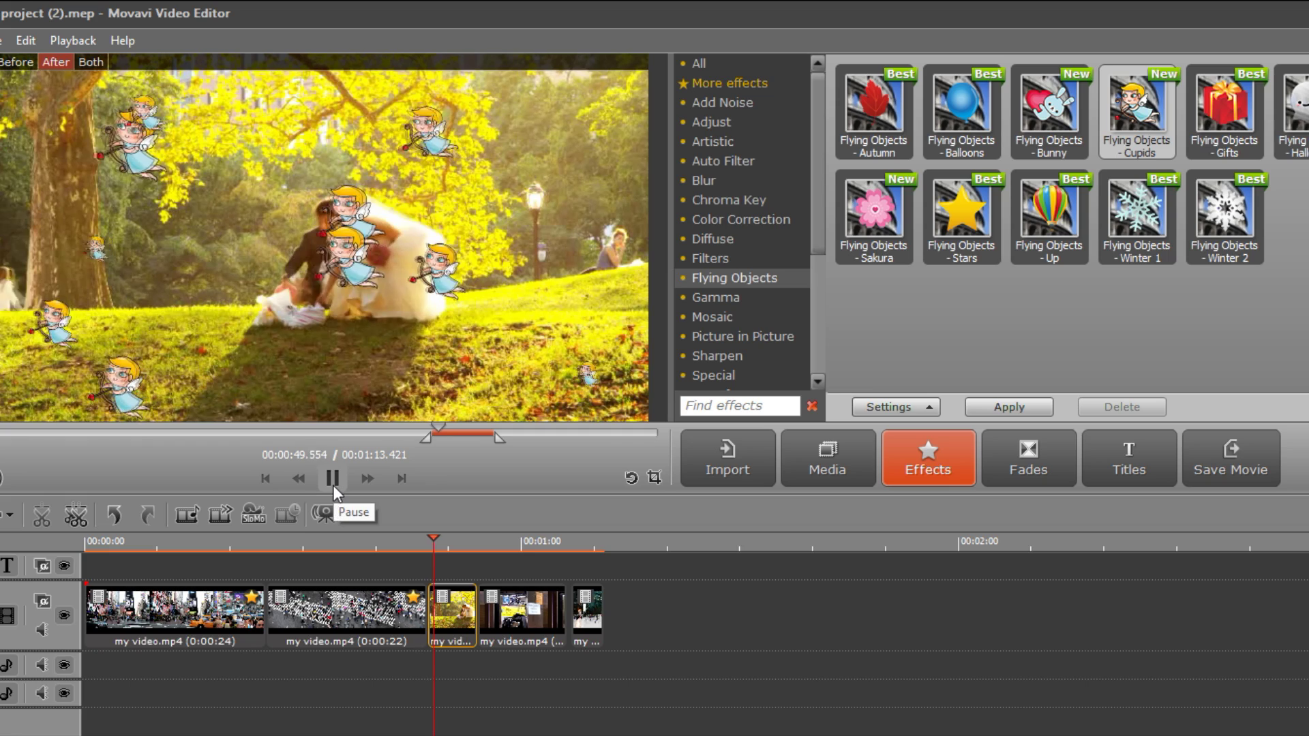
In the flying objects settings, try Holly and Valentine hearts before choosing the Clover shape
{"action": "left_click", "coordinate": [332, 484]}
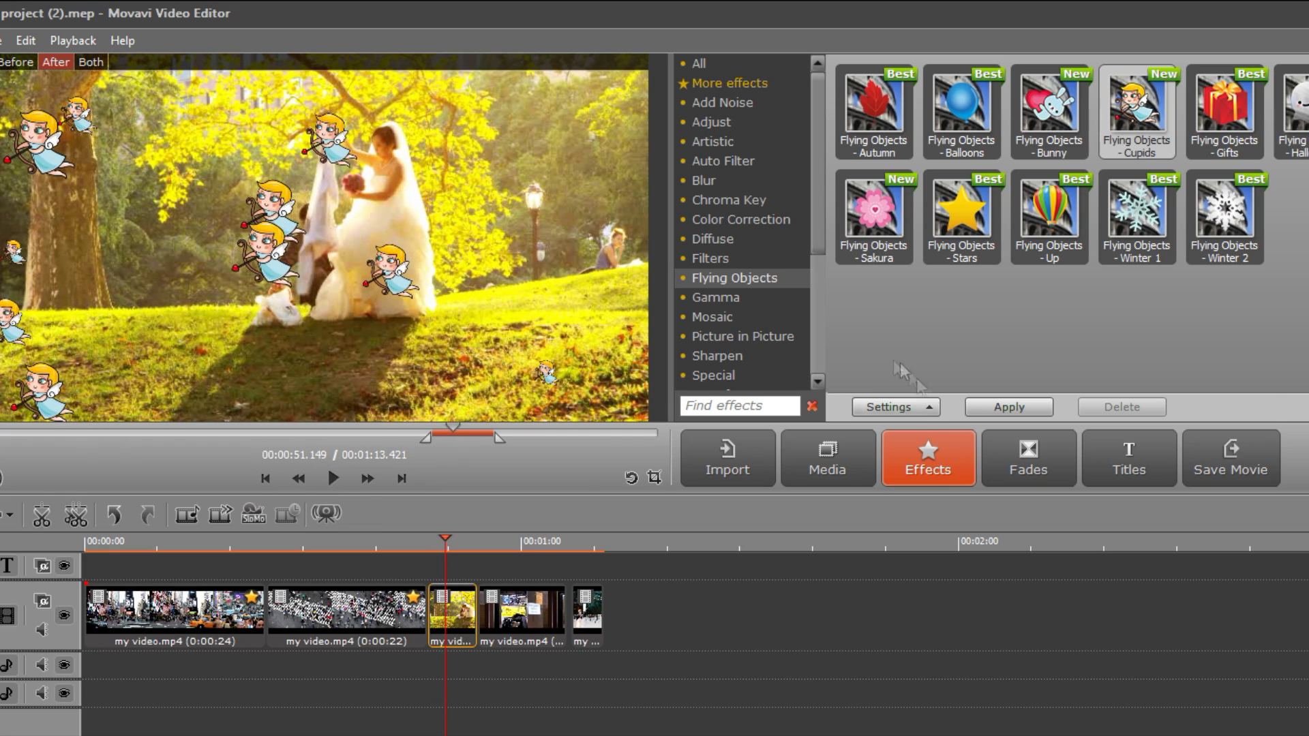
{"action": "left_click", "coordinate": [889, 407]}
{"action": "left_click", "coordinate": [1030, 239]}
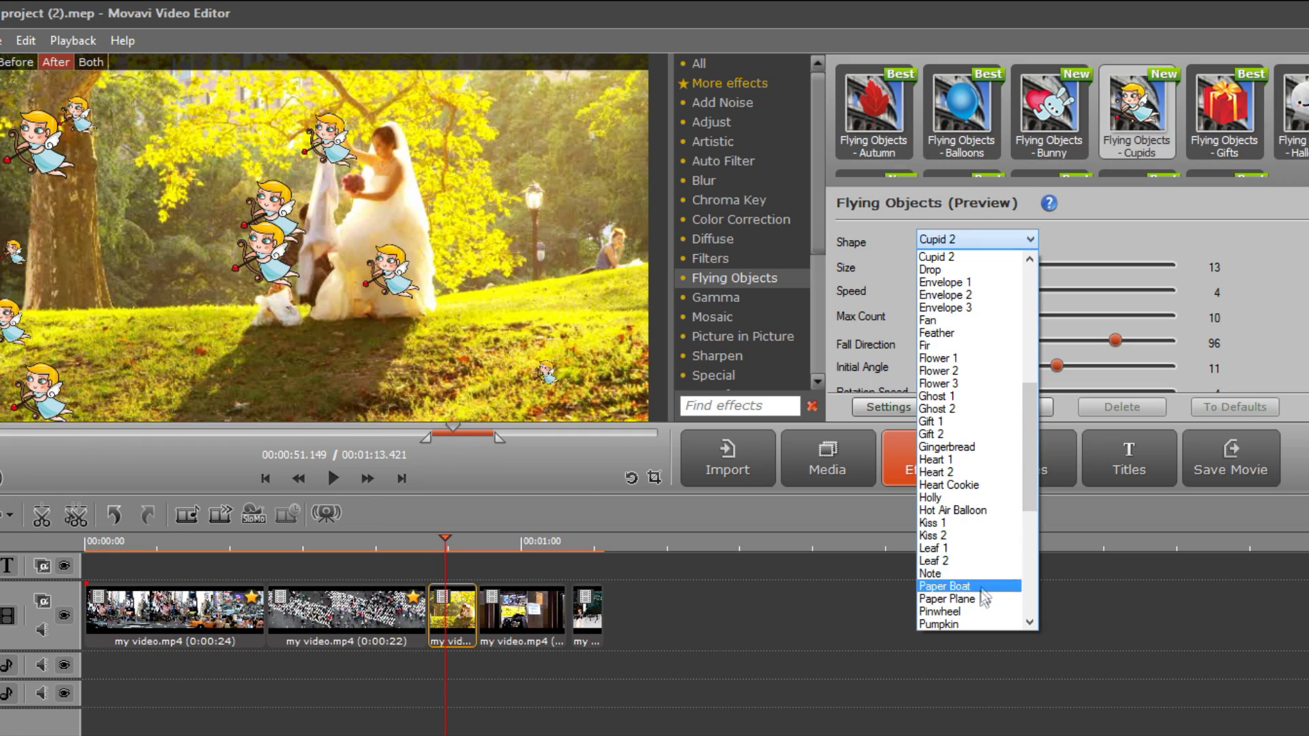
{"action": "left_click", "coordinate": [1009, 496]}
{"action": "left_click", "coordinate": [1030, 239]}
{"action": "scroll", "coordinate": [1028, 545], "scroll_direction": "down", "scroll_amount": 2}
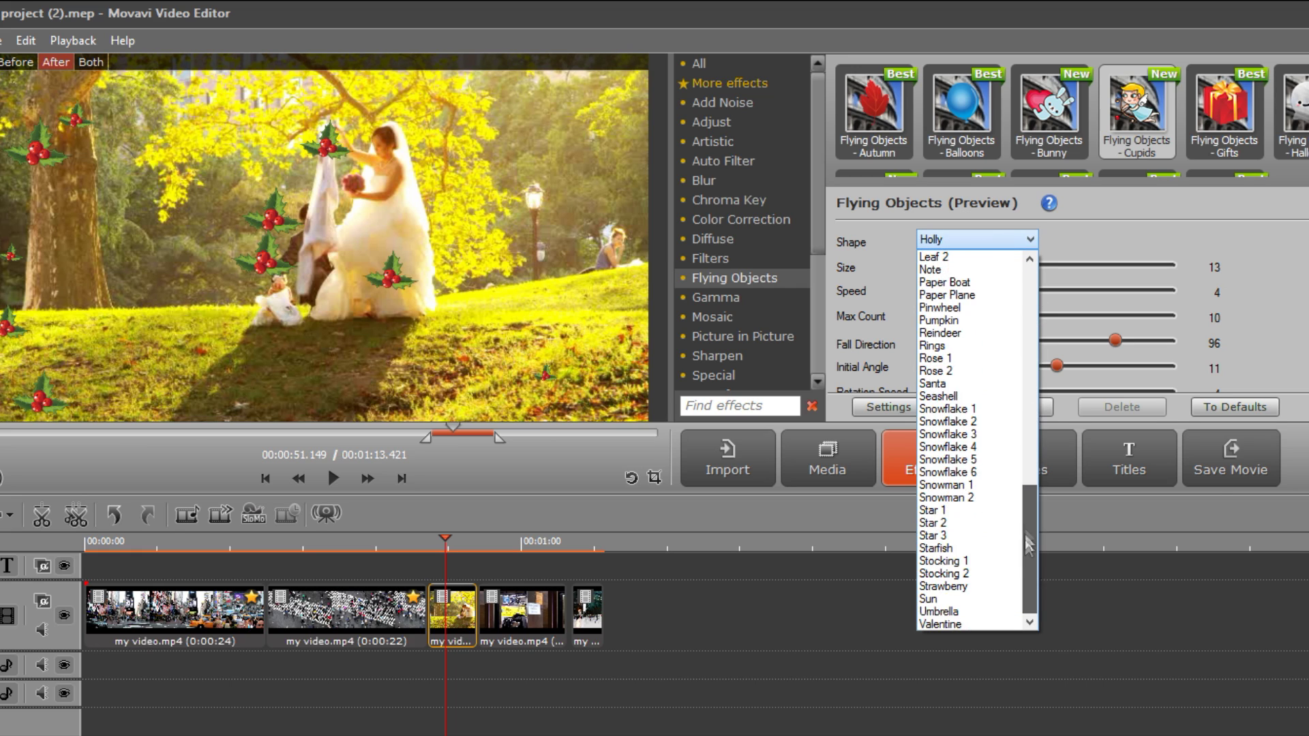
{"action": "left_click", "coordinate": [984, 625]}
{"action": "left_click", "coordinate": [1030, 240]}
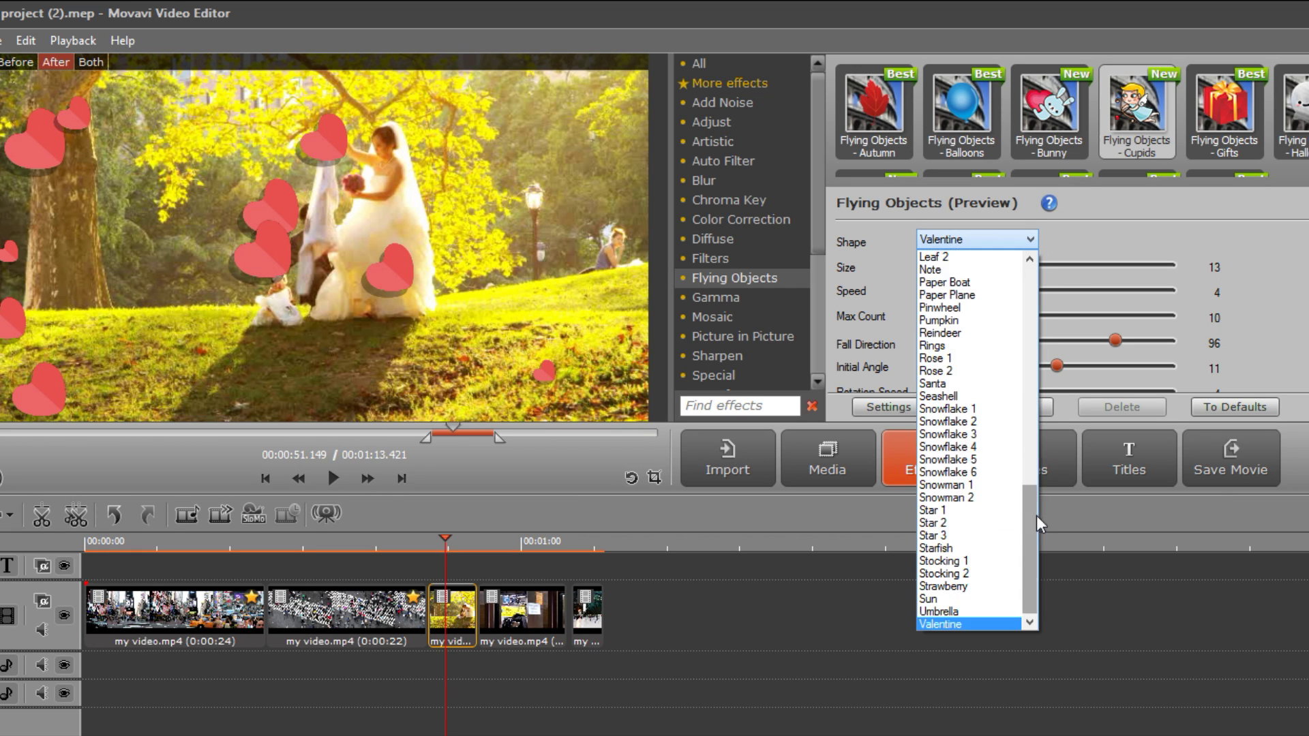
{"action": "scroll", "coordinate": [989, 328], "scroll_direction": "up", "scroll_amount": 10}
{"action": "left_click", "coordinate": [988, 548]}
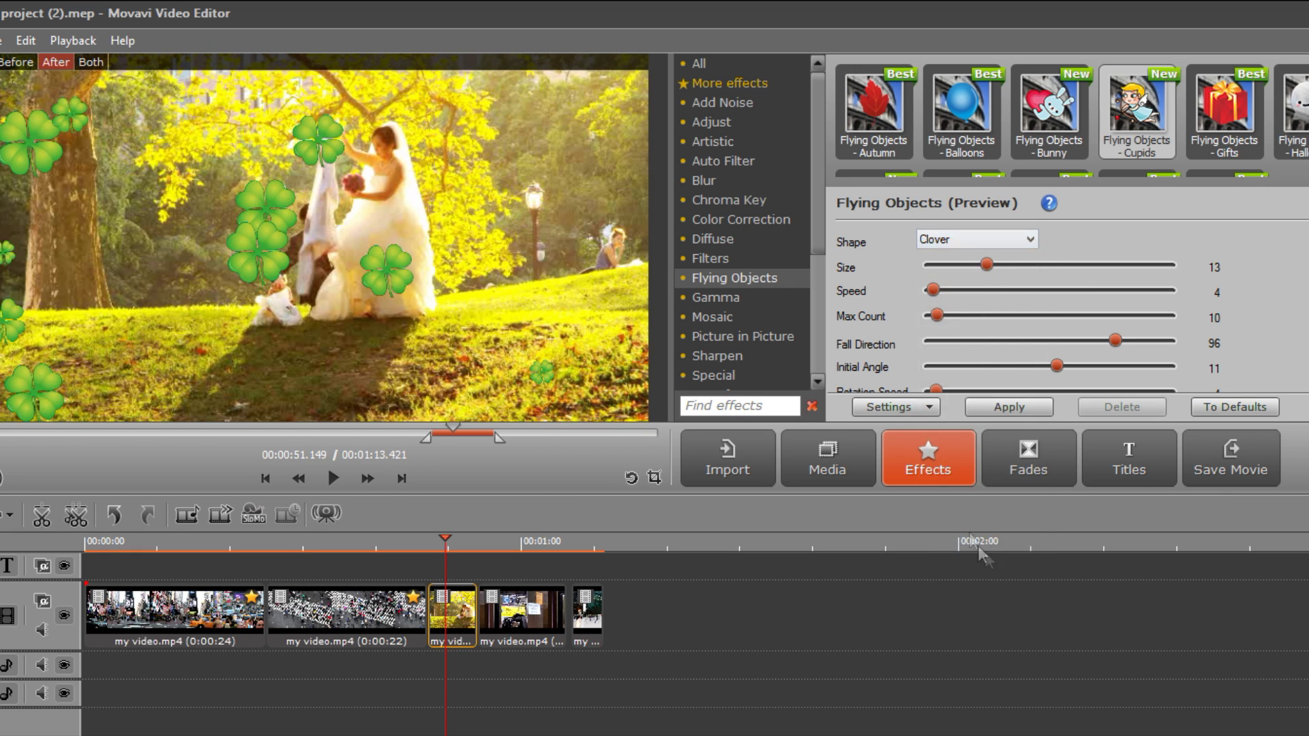
Set the clovers to size 5, max count 59, fall direction -16 and opacity 93
{"action": "left_click_drag", "start_coordinate": [1000, 264], "coordinate": [959, 266]}
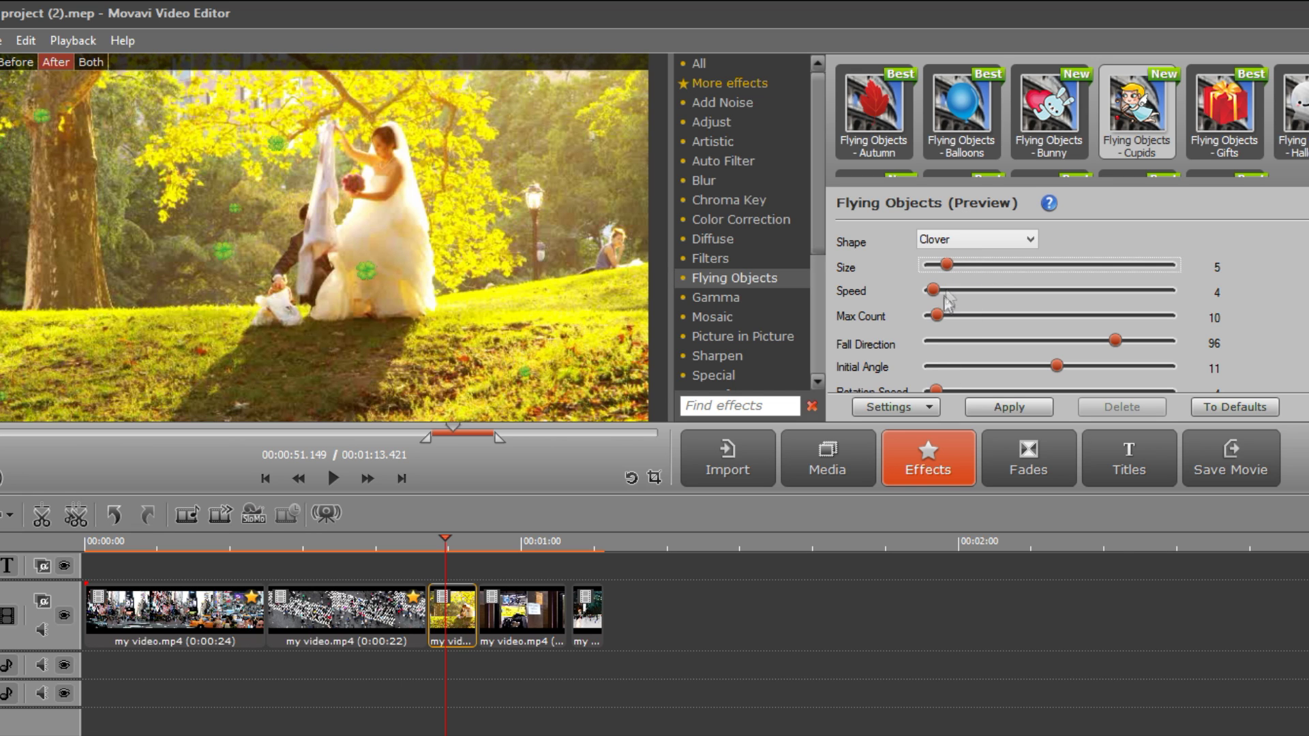
{"action": "left_click_drag", "start_coordinate": [983, 321], "coordinate": [1006, 320]}
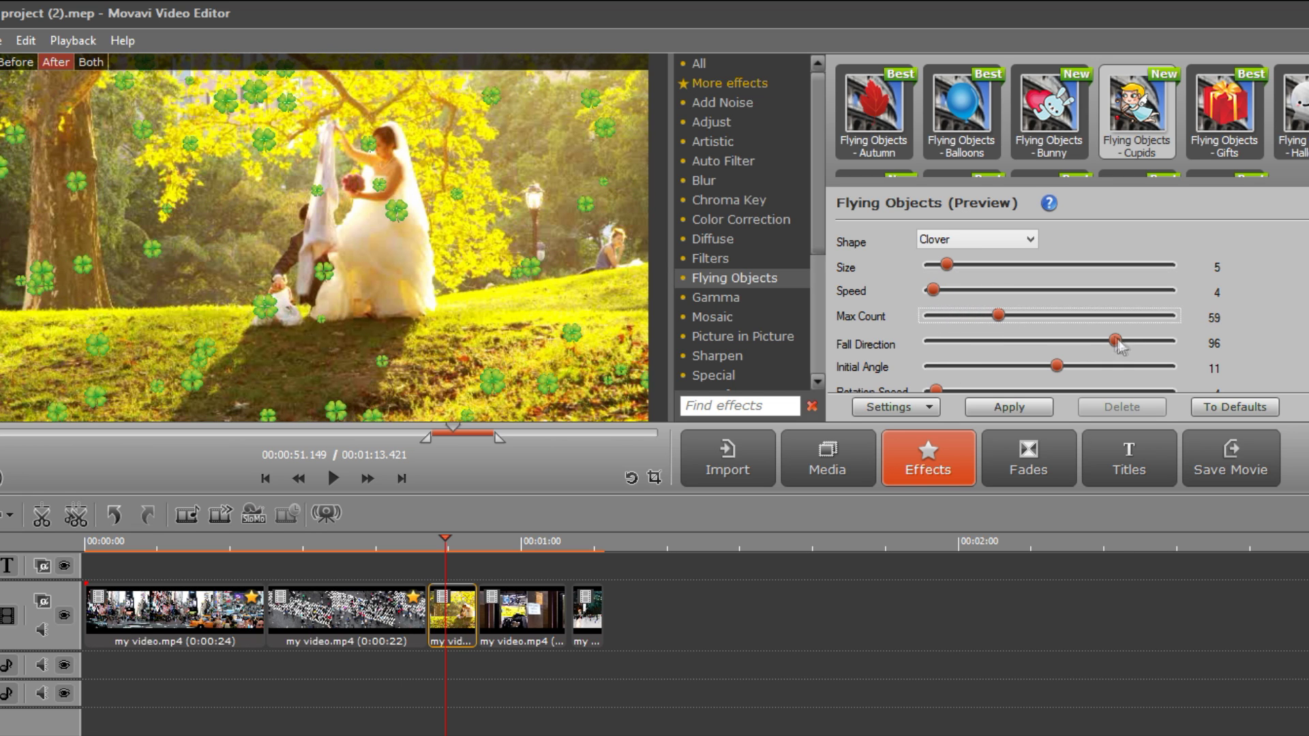
{"action": "left_click_drag", "start_coordinate": [1115, 341], "coordinate": [1039, 341]}
{"action": "scroll", "coordinate": [1121, 354], "scroll_direction": "down", "scroll_amount": 2}
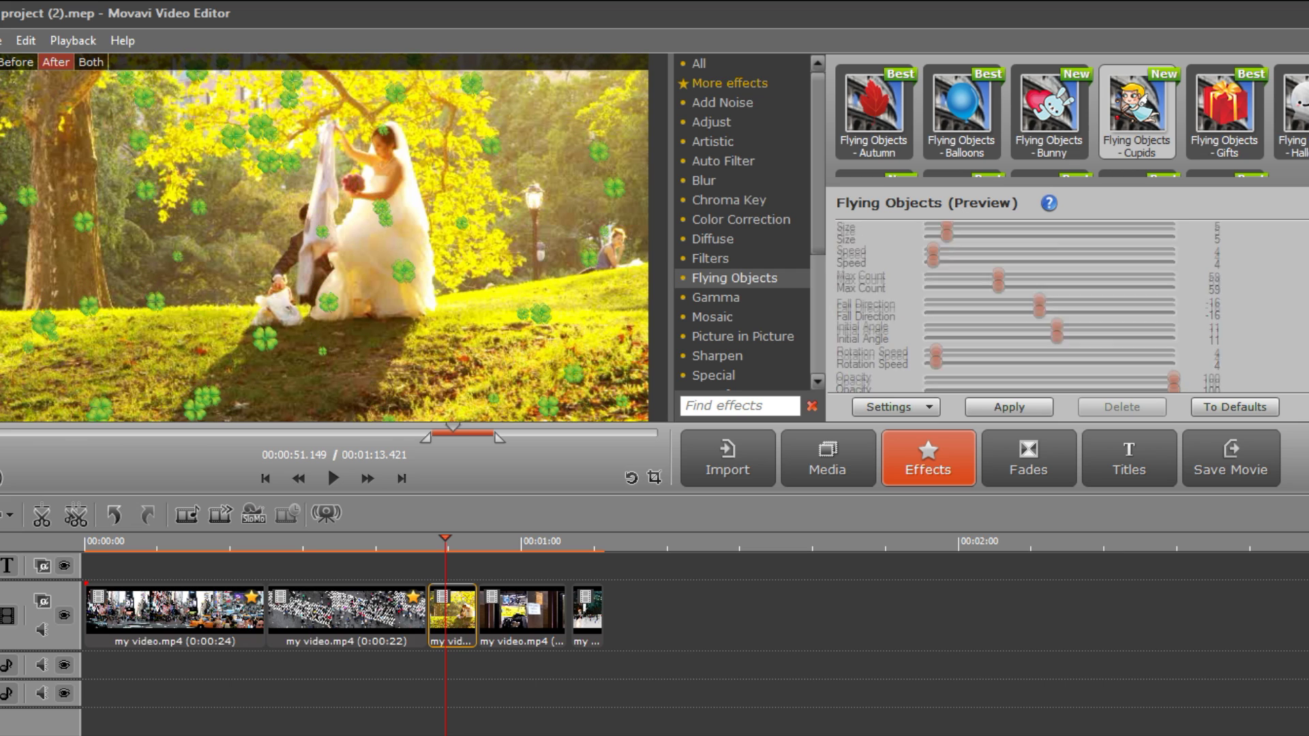
{"action": "left_click_drag", "start_coordinate": [1167, 373], "coordinate": [1154, 375]}
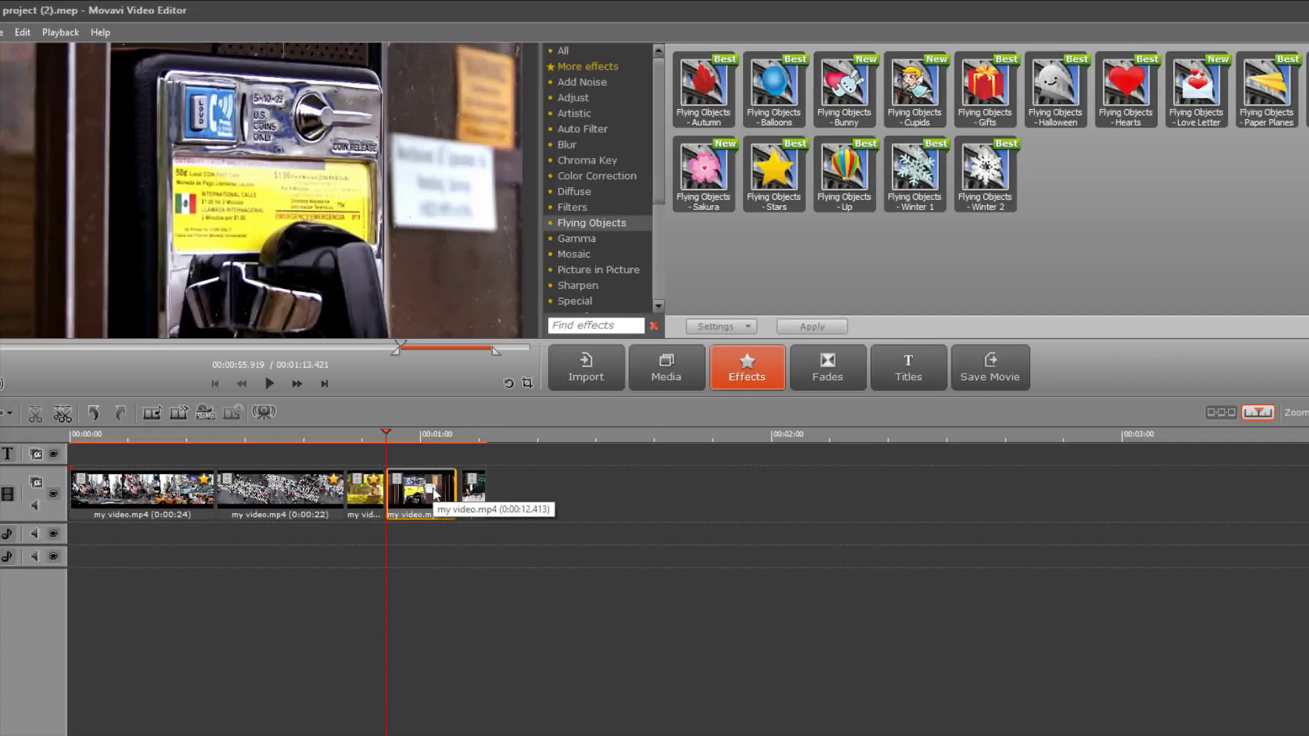
Apply the Cinematic Matrix effect to the payphone clip, set Hue to 61, and play it
{"action": "left_click", "coordinate": [581, 208]}
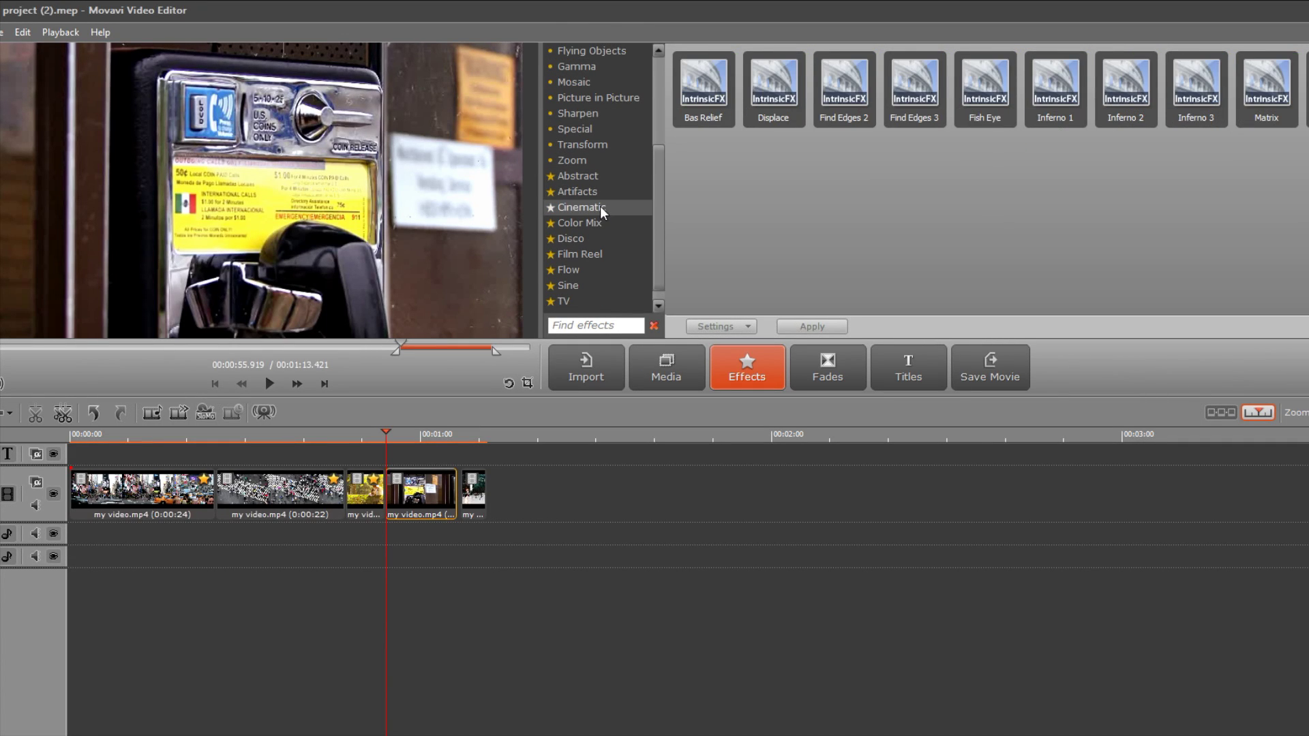
{"action": "left_click", "coordinate": [1254, 104]}
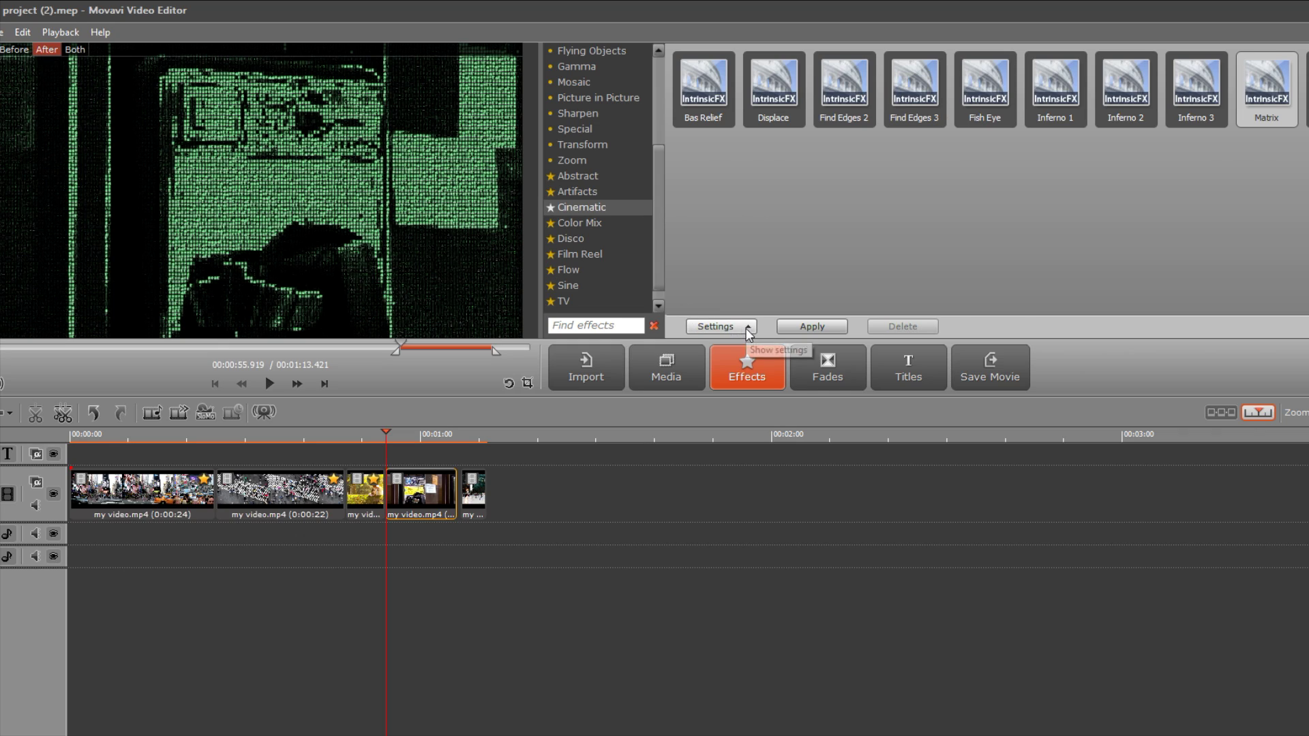
{"action": "left_click", "coordinate": [748, 329]}
{"action": "left_click_drag", "start_coordinate": [788, 193], "coordinate": [750, 214]}
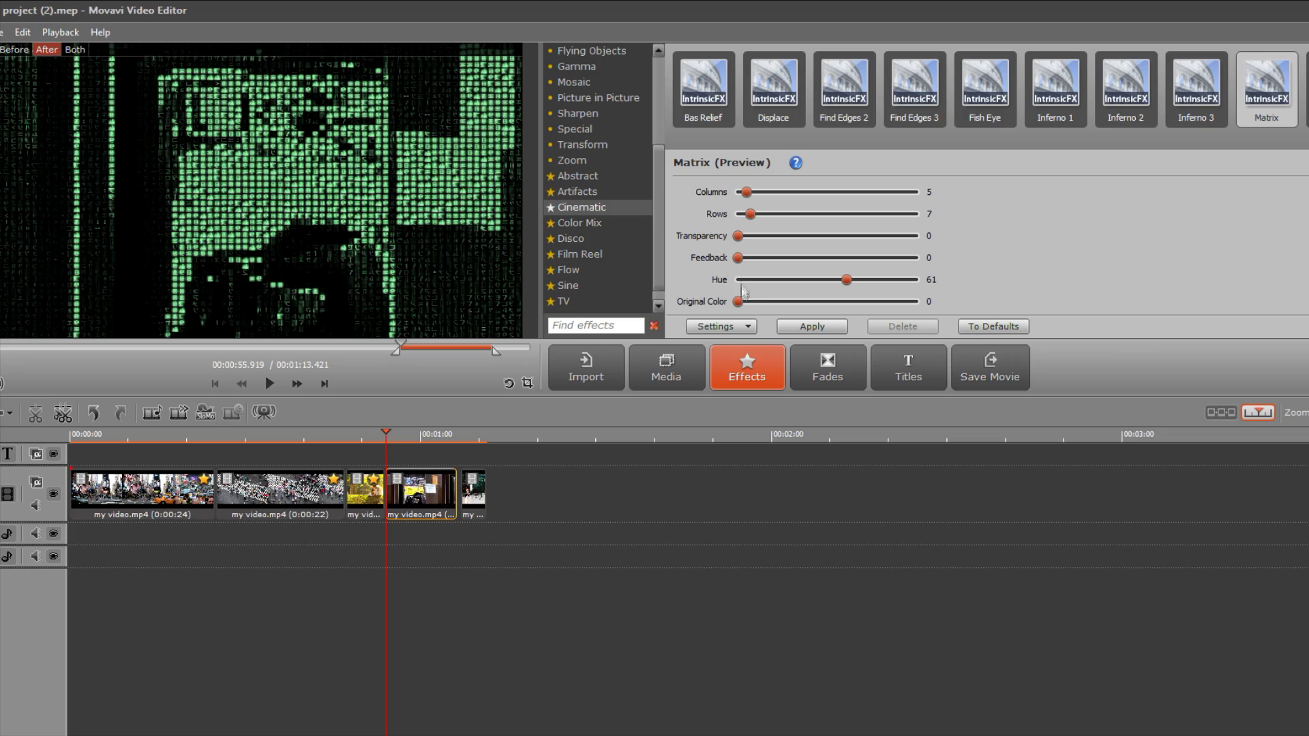
{"action": "left_click", "coordinate": [266, 387]}
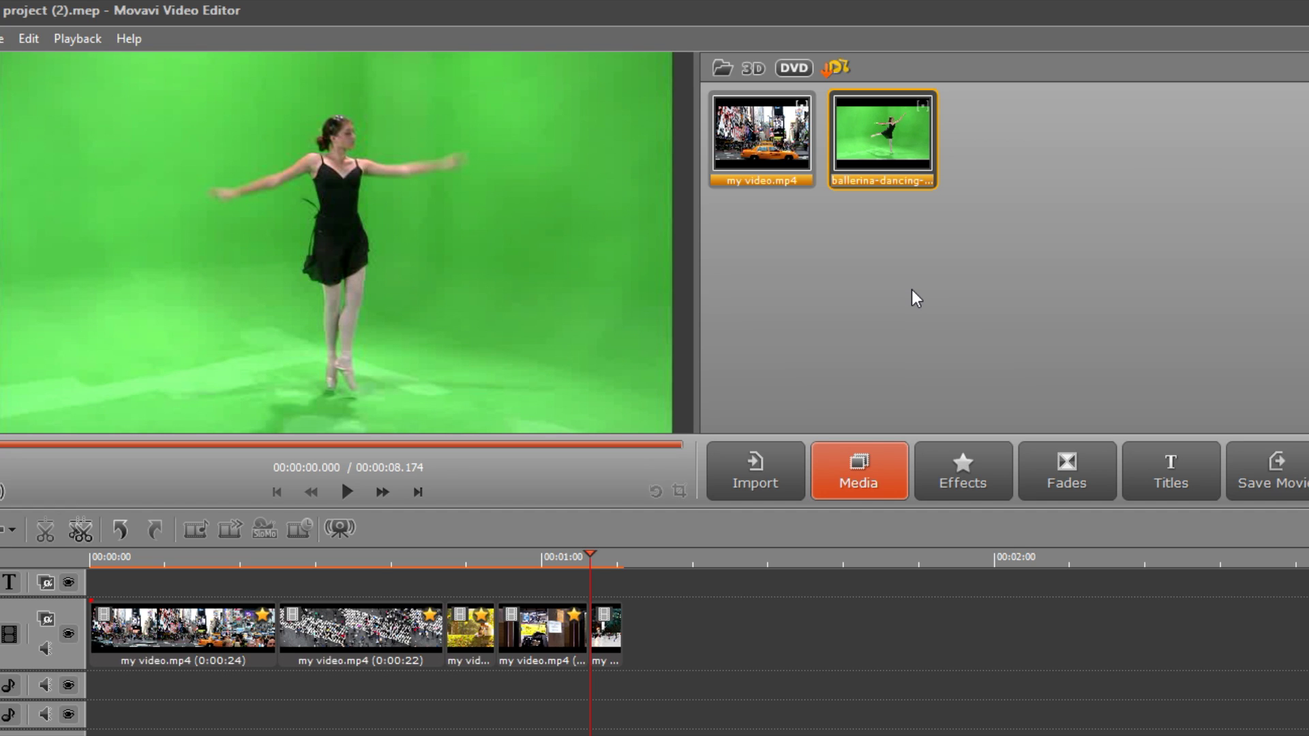
Add a new video track and place the ballerina footage on it
{"action": "left_click", "coordinate": [12, 531]}
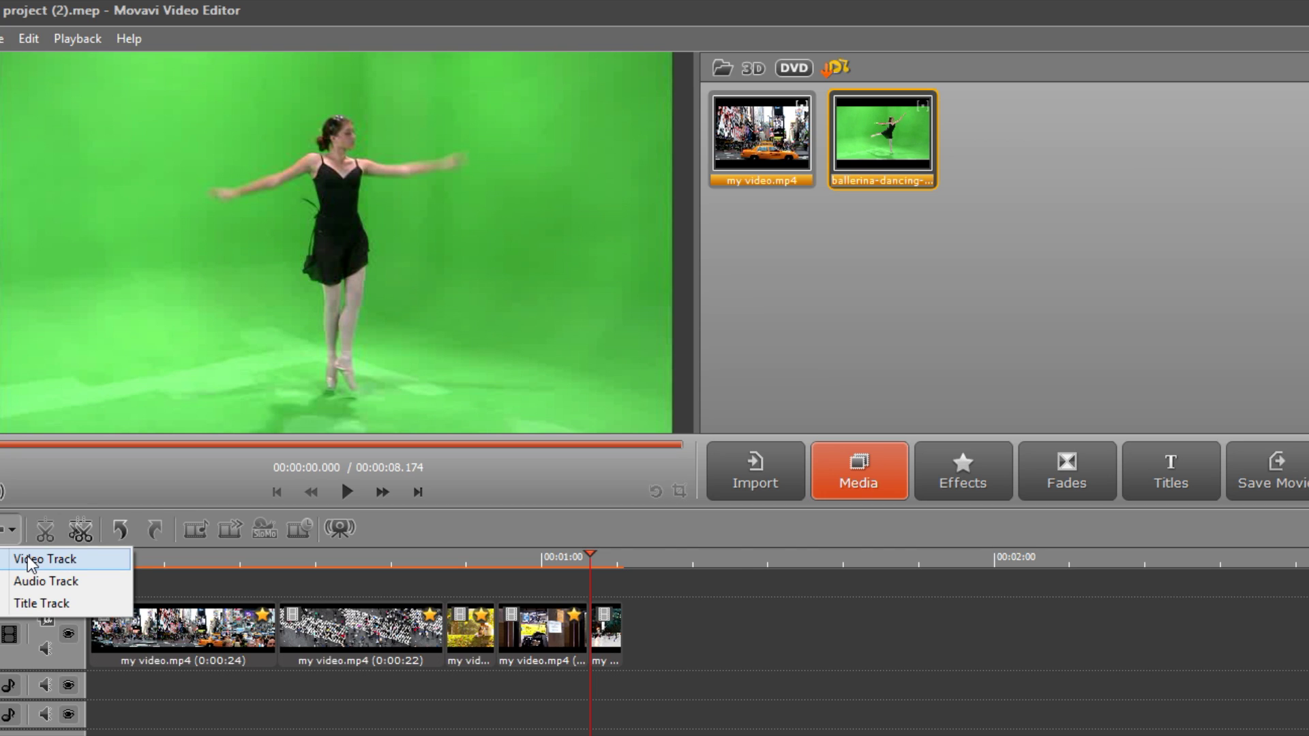
{"action": "left_click", "coordinate": [30, 560]}
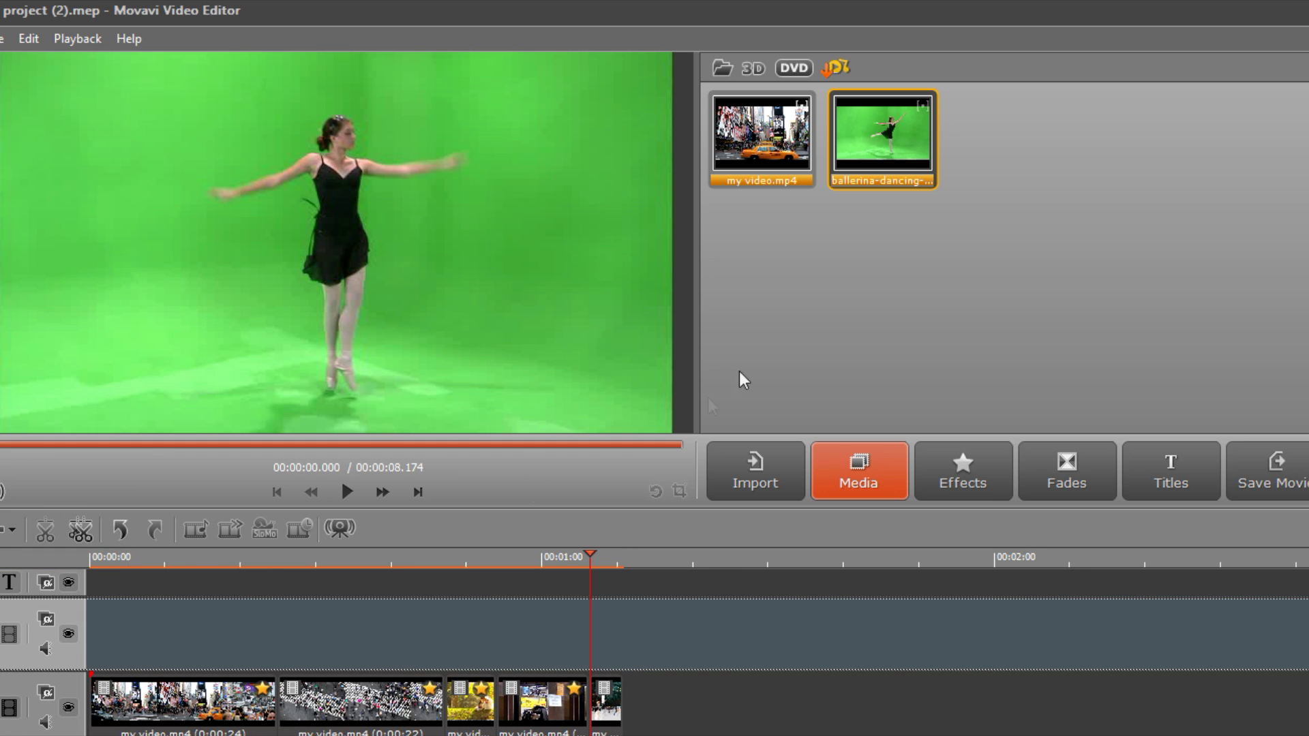
{"action": "left_click_drag", "start_coordinate": [899, 151], "coordinate": [662, 637]}
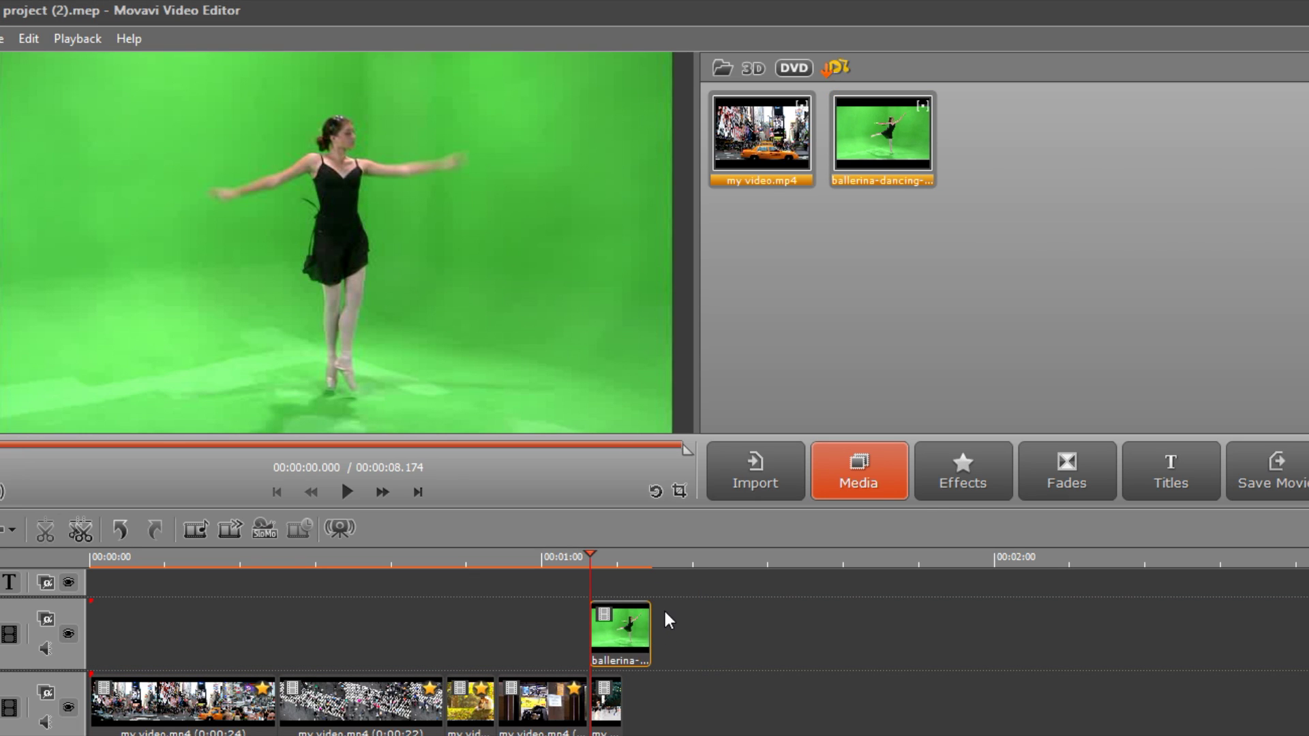
Apply Chroma Key Green to the ballerina clip and play it to check the key
{"action": "left_click", "coordinate": [964, 484]}
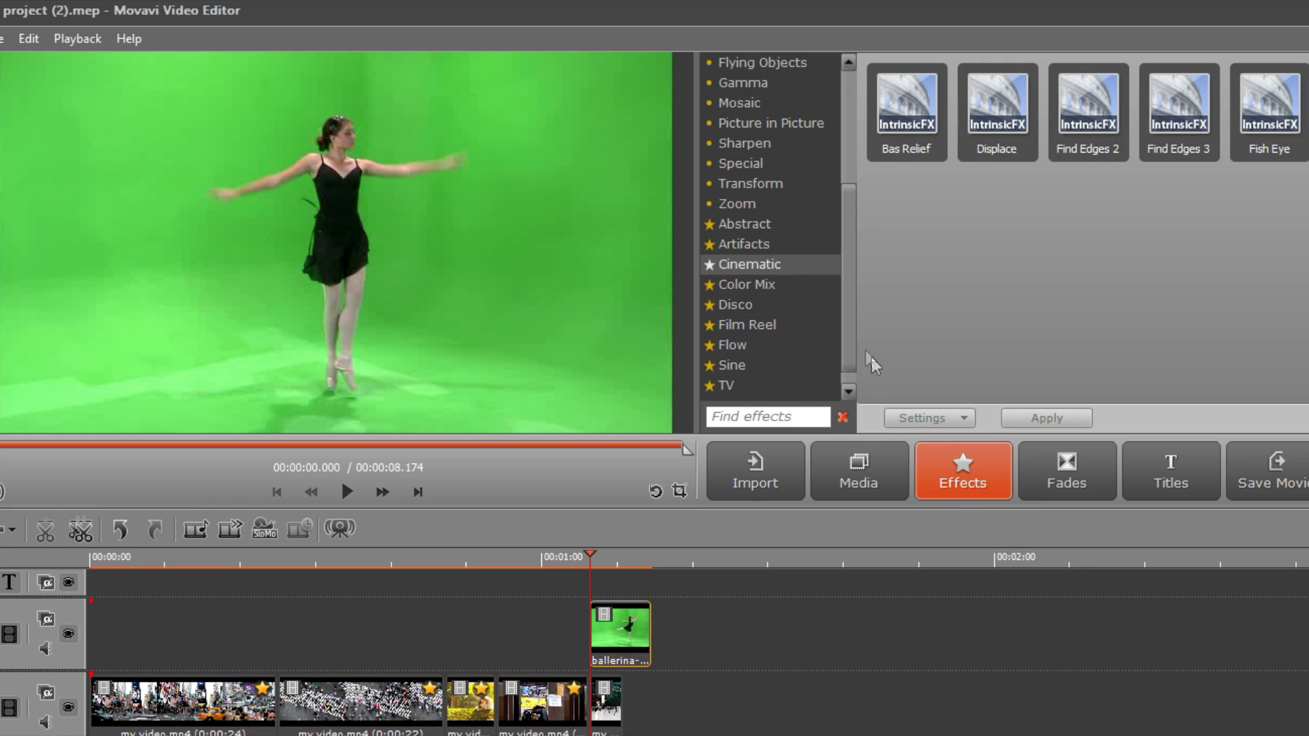
{"action": "left_click_drag", "start_coordinate": [845, 336], "coordinate": [860, 227]}
{"action": "left_click", "coordinate": [787, 205]}
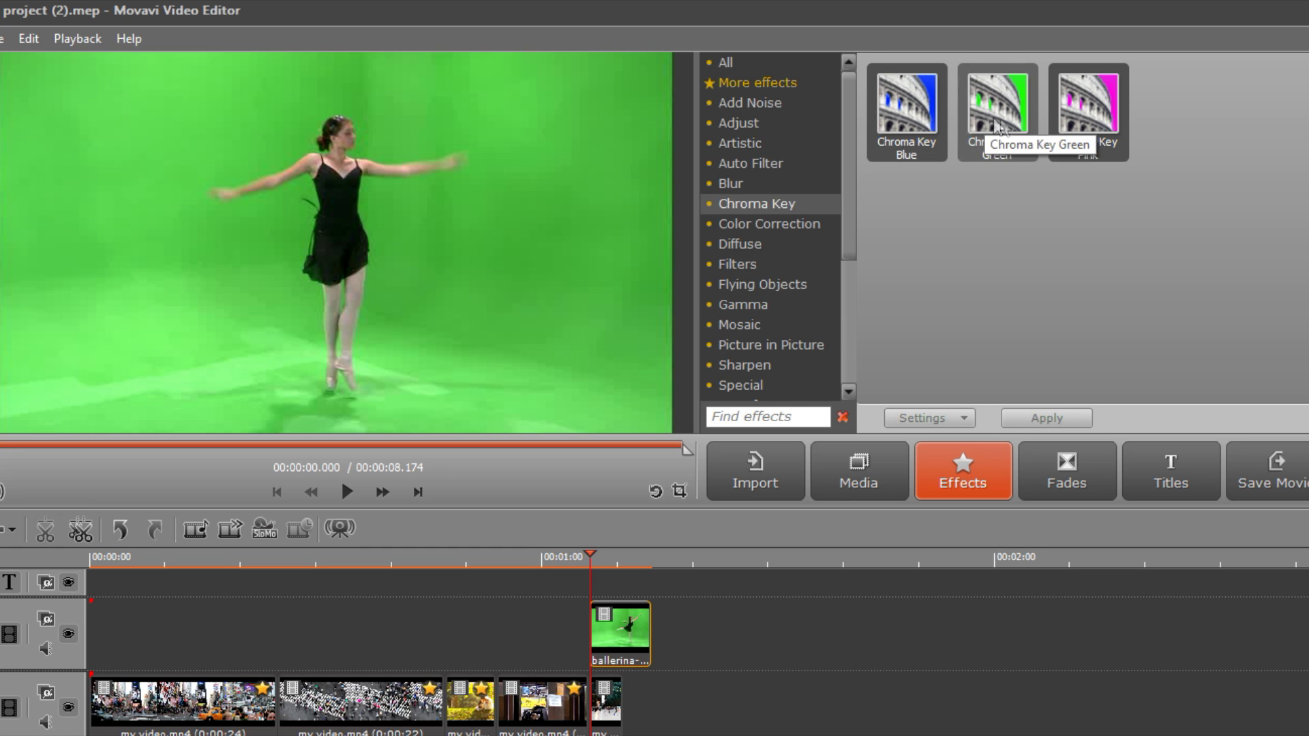
{"action": "left_click", "coordinate": [1016, 116]}
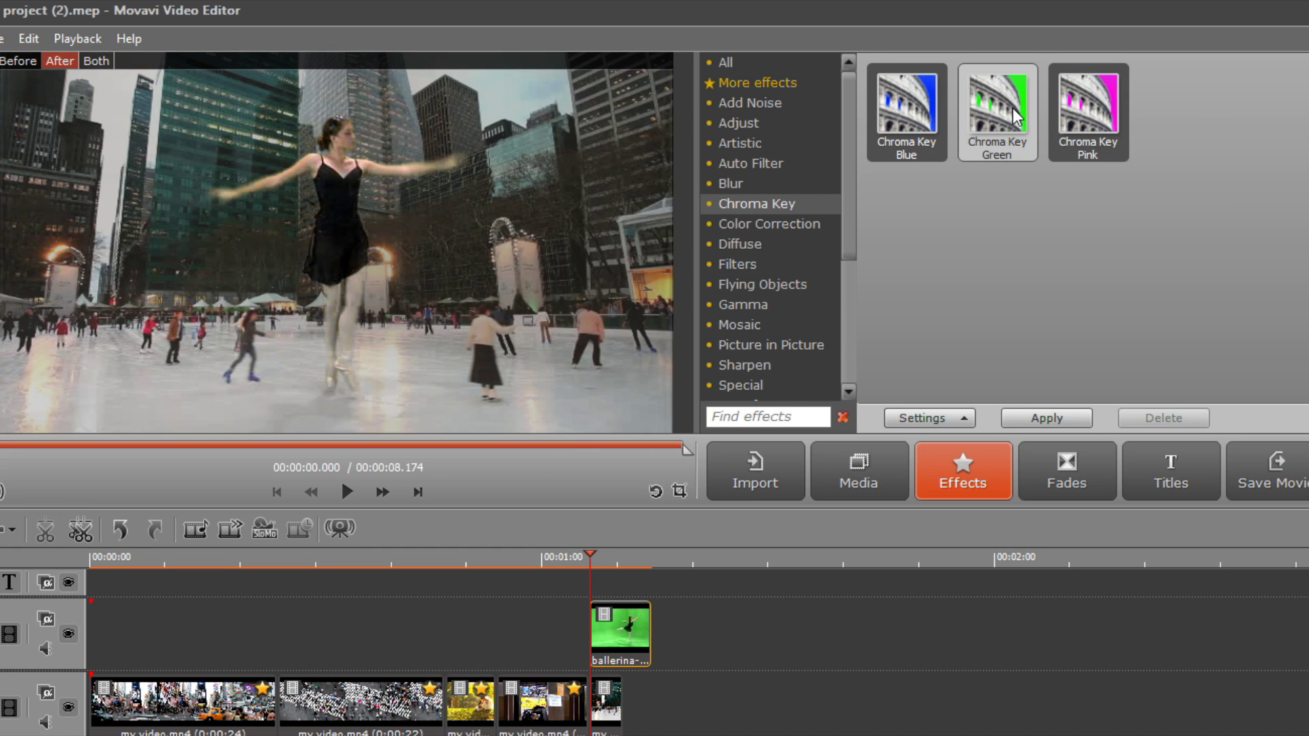
{"action": "left_click", "coordinate": [348, 491]}
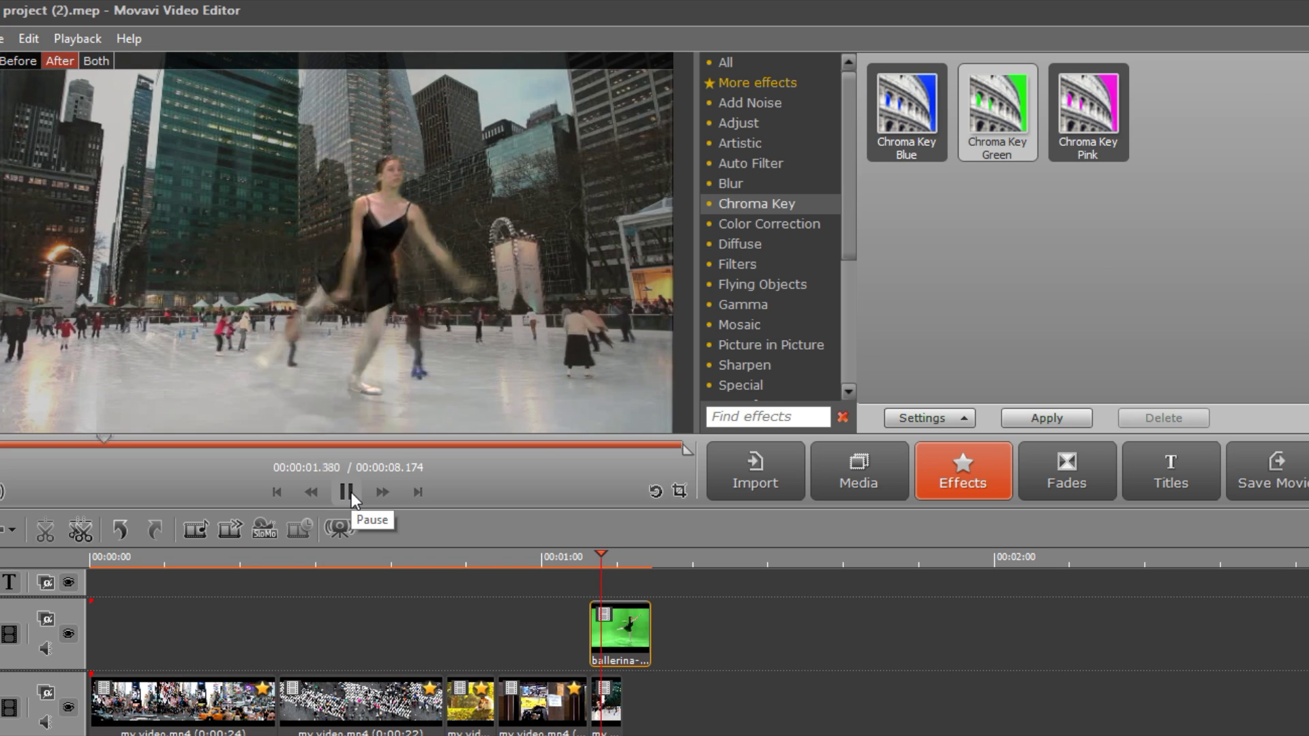
{"action": "left_click", "coordinate": [351, 492]}
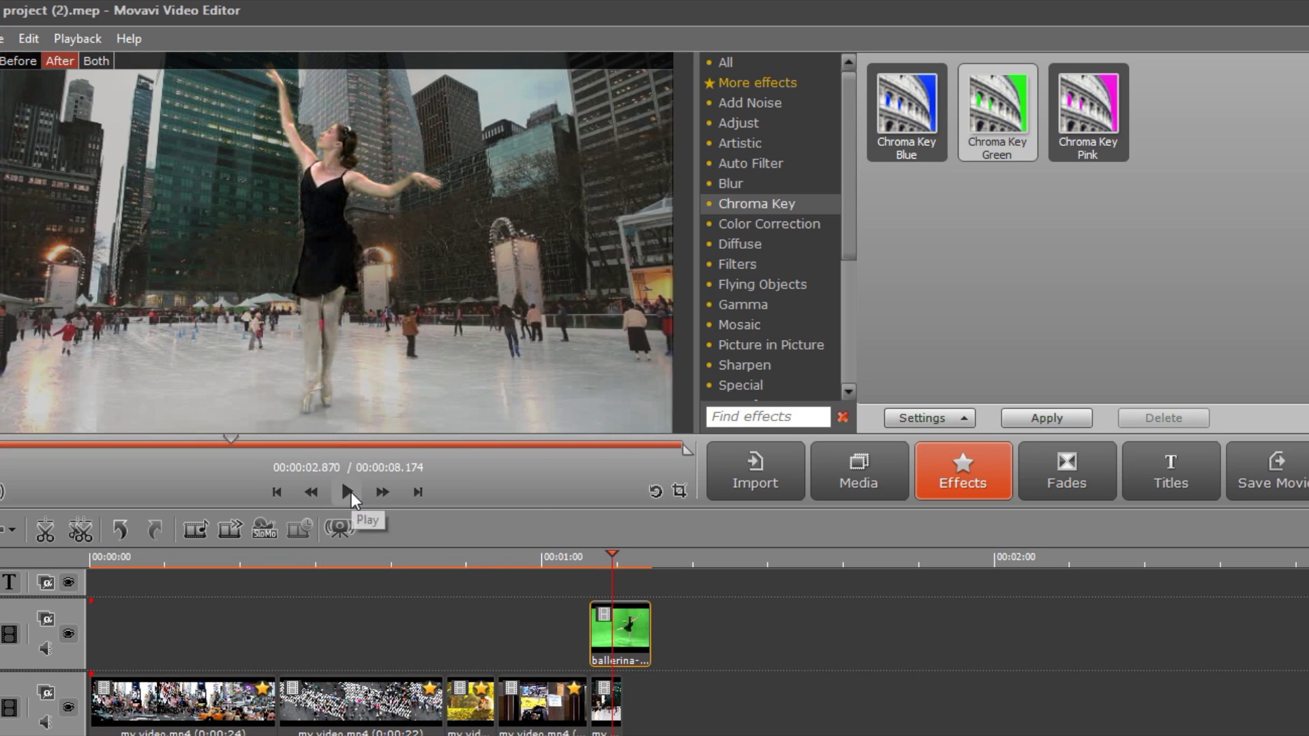
Sample the backdrop green 74/196/64 as the key colour, check playback, and apply the chroma key
{"action": "left_click", "coordinate": [962, 418]}
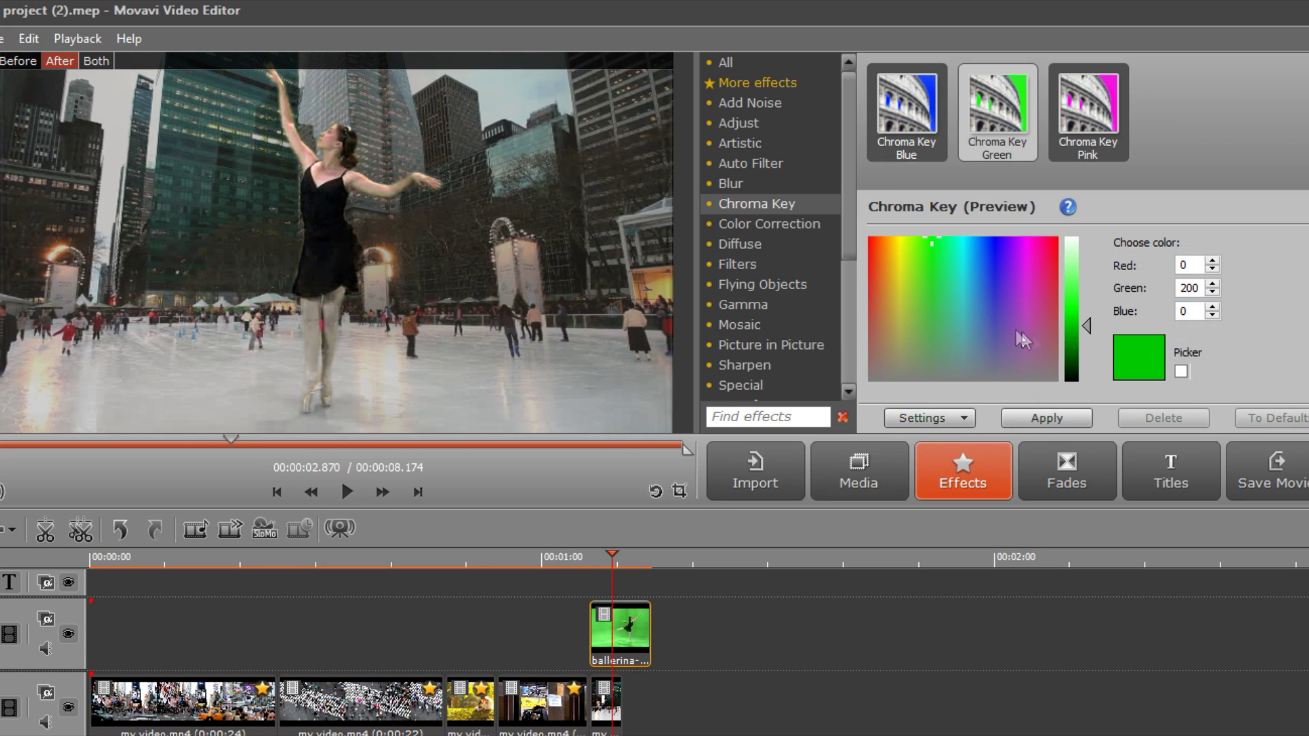
{"action": "left_click", "coordinate": [1181, 372]}
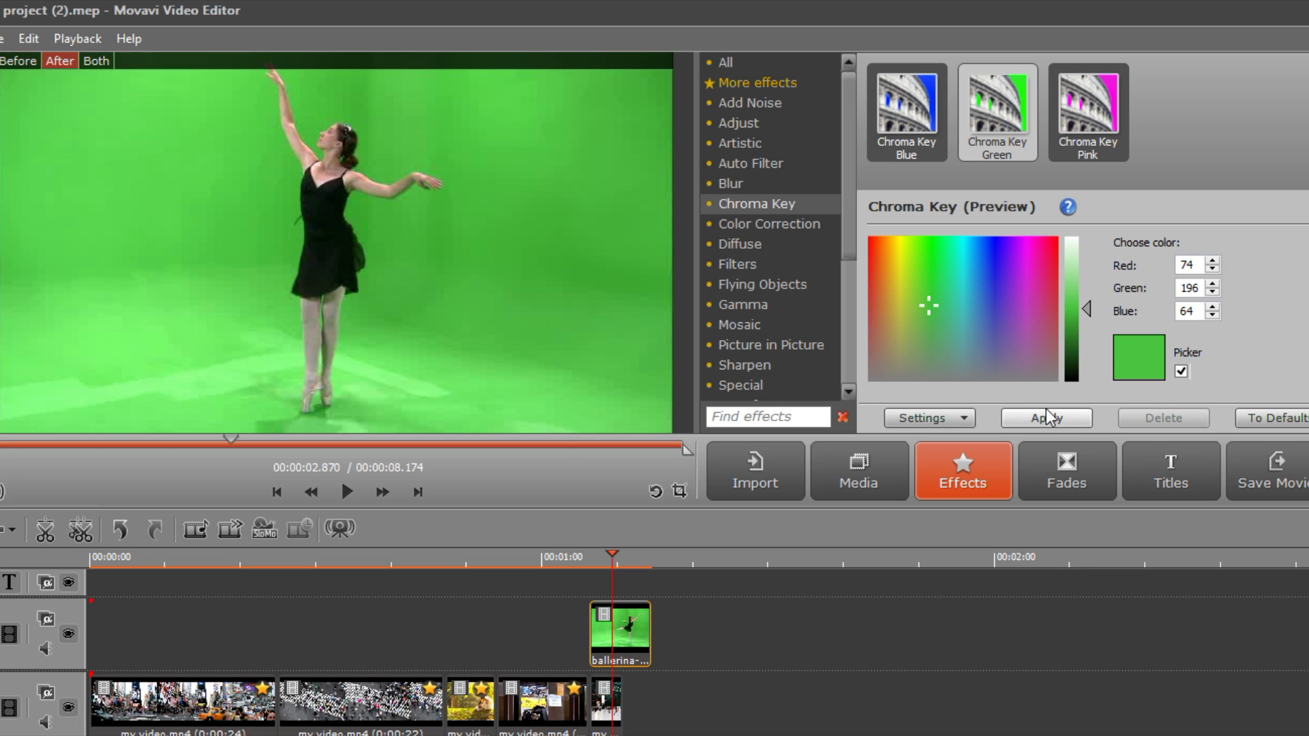
{"action": "left_click", "coordinate": [1181, 374]}
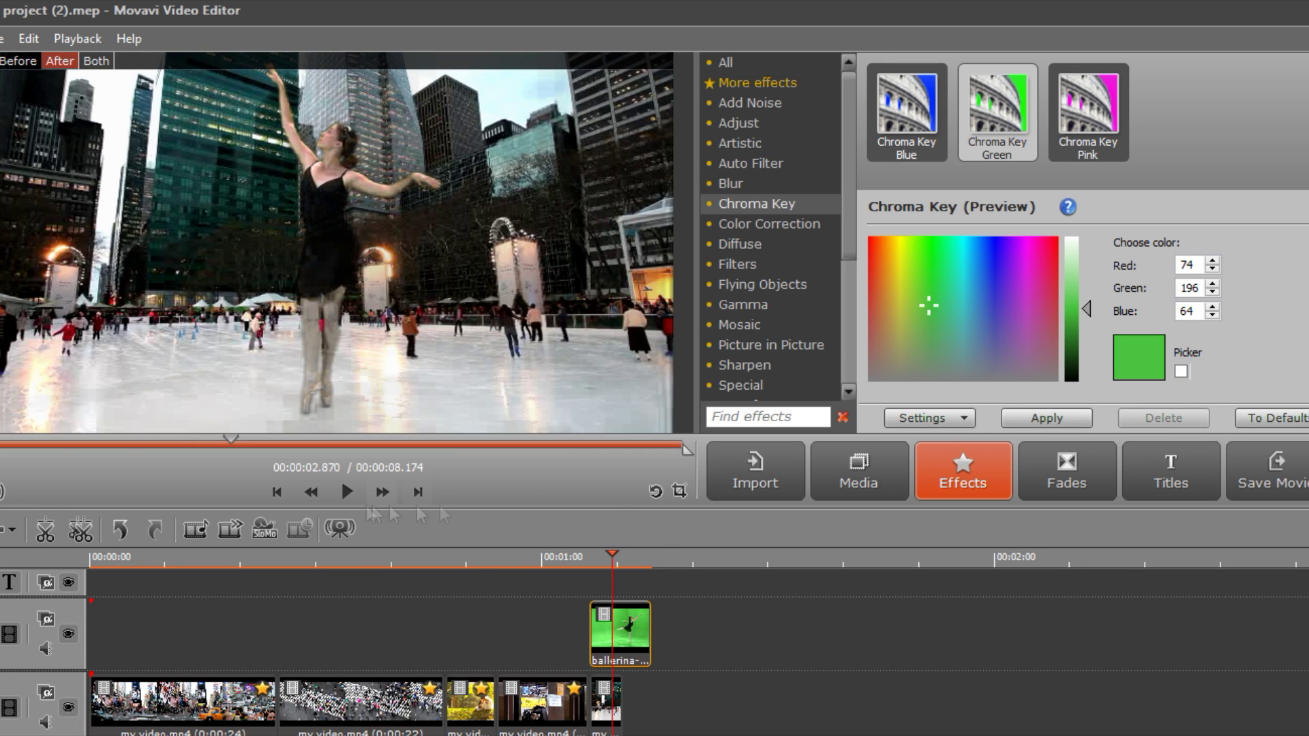
{"action": "left_click", "coordinate": [348, 491]}
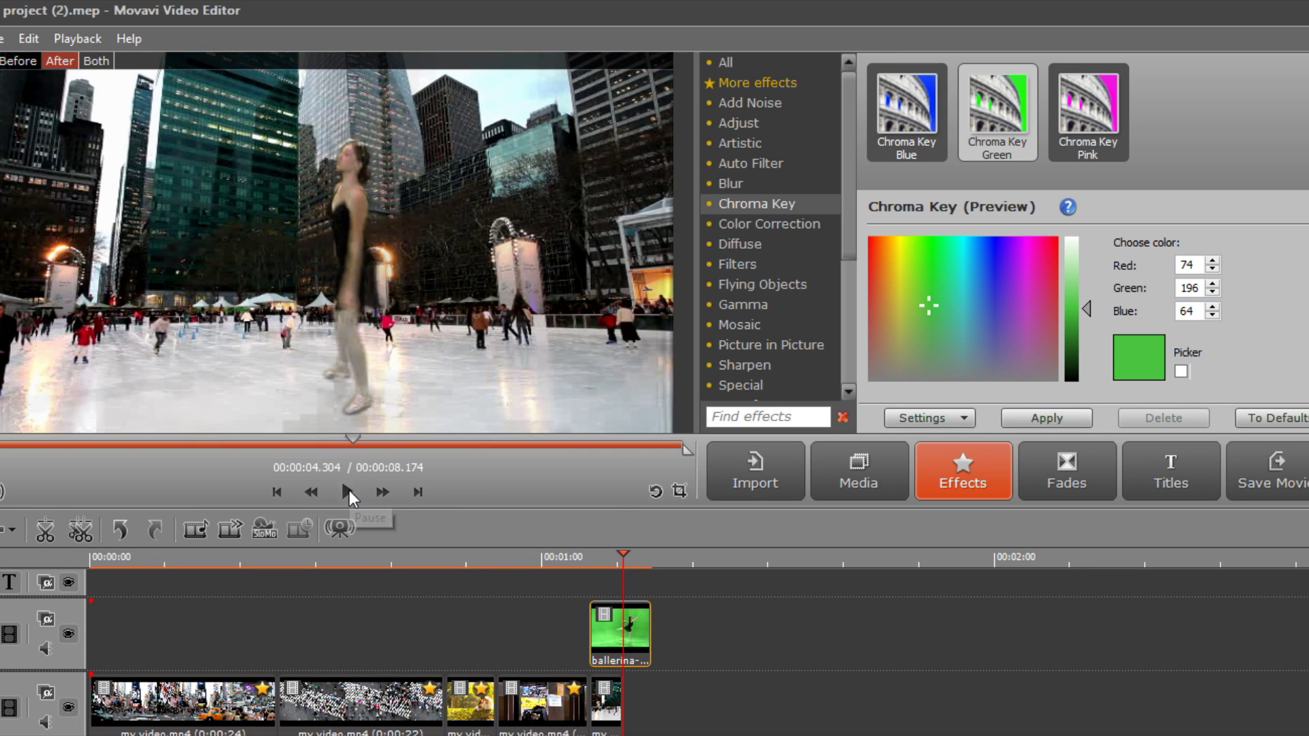
{"action": "left_click", "coordinate": [1045, 419]}
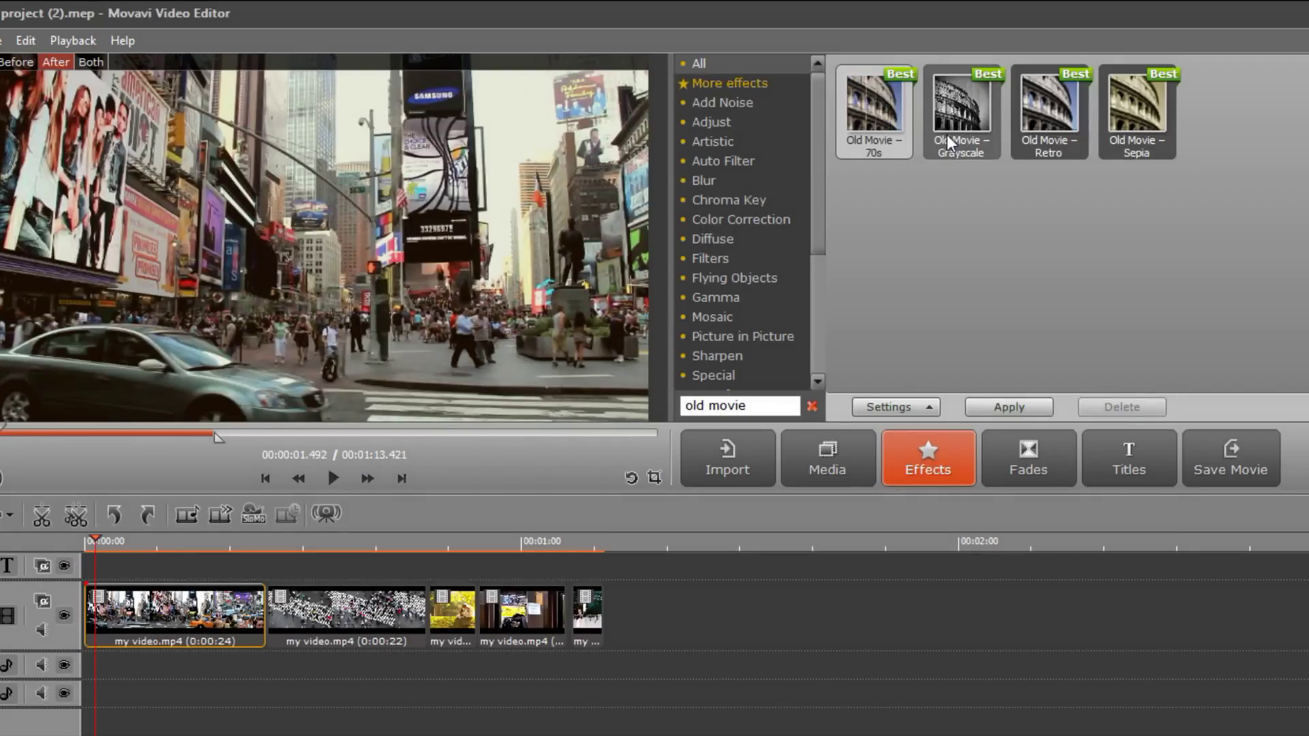
Preview the Old Movie Grayscale and Retro presets on the first clip
{"action": "left_click", "coordinate": [949, 140]}
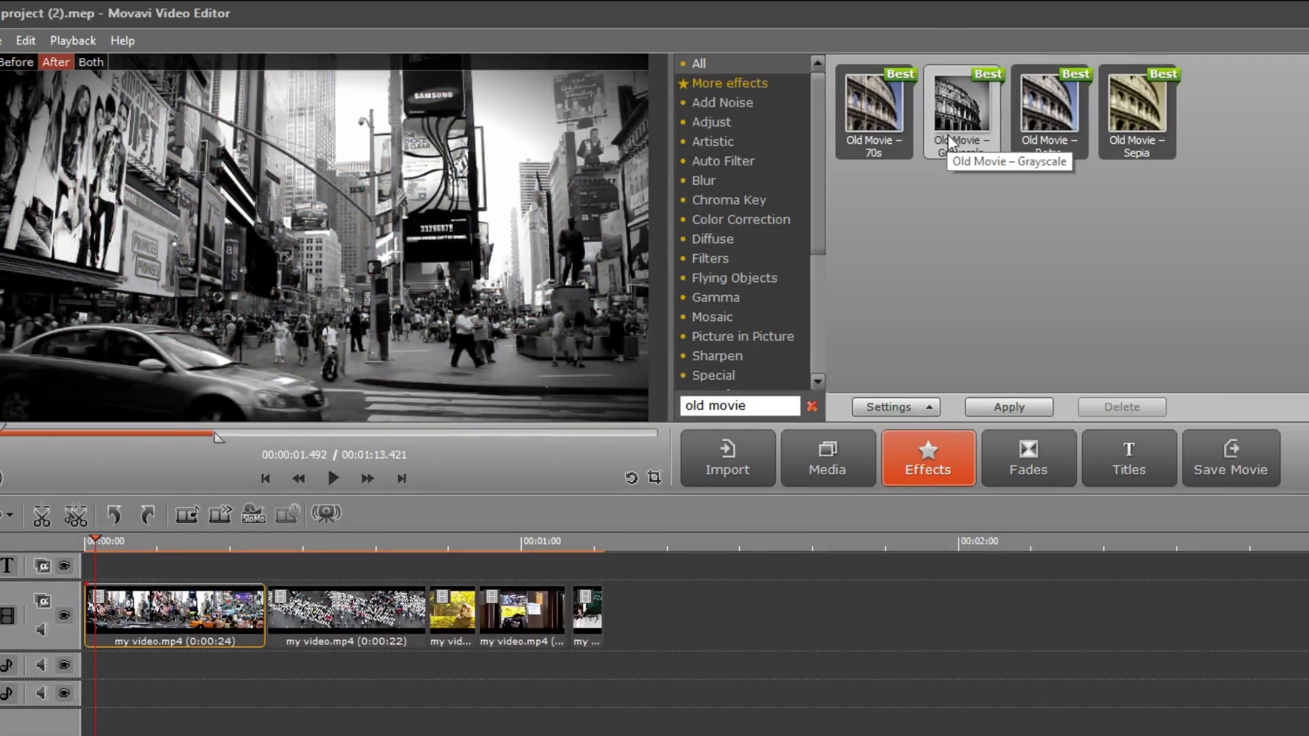
{"action": "left_click", "coordinate": [1046, 136]}
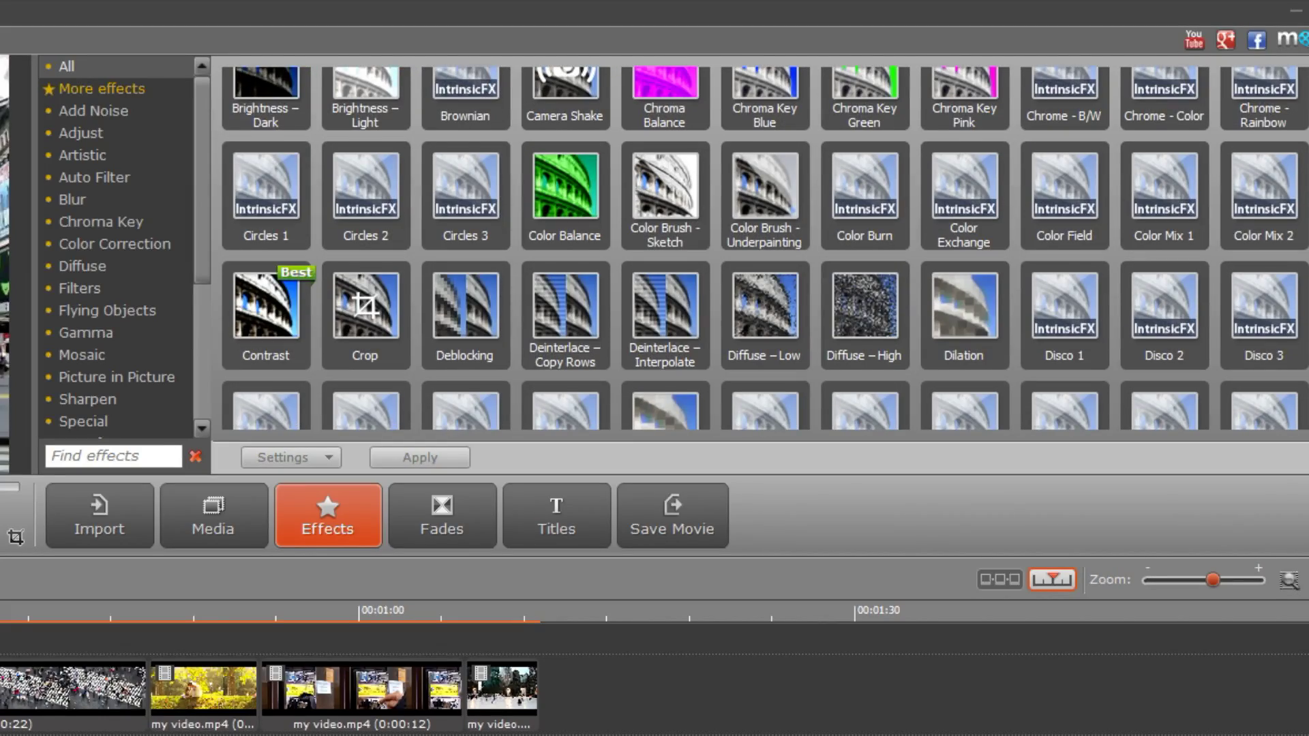
{"action": "scroll", "coordinate": [771, 249], "scroll_direction": "down", "scroll_amount": 3}
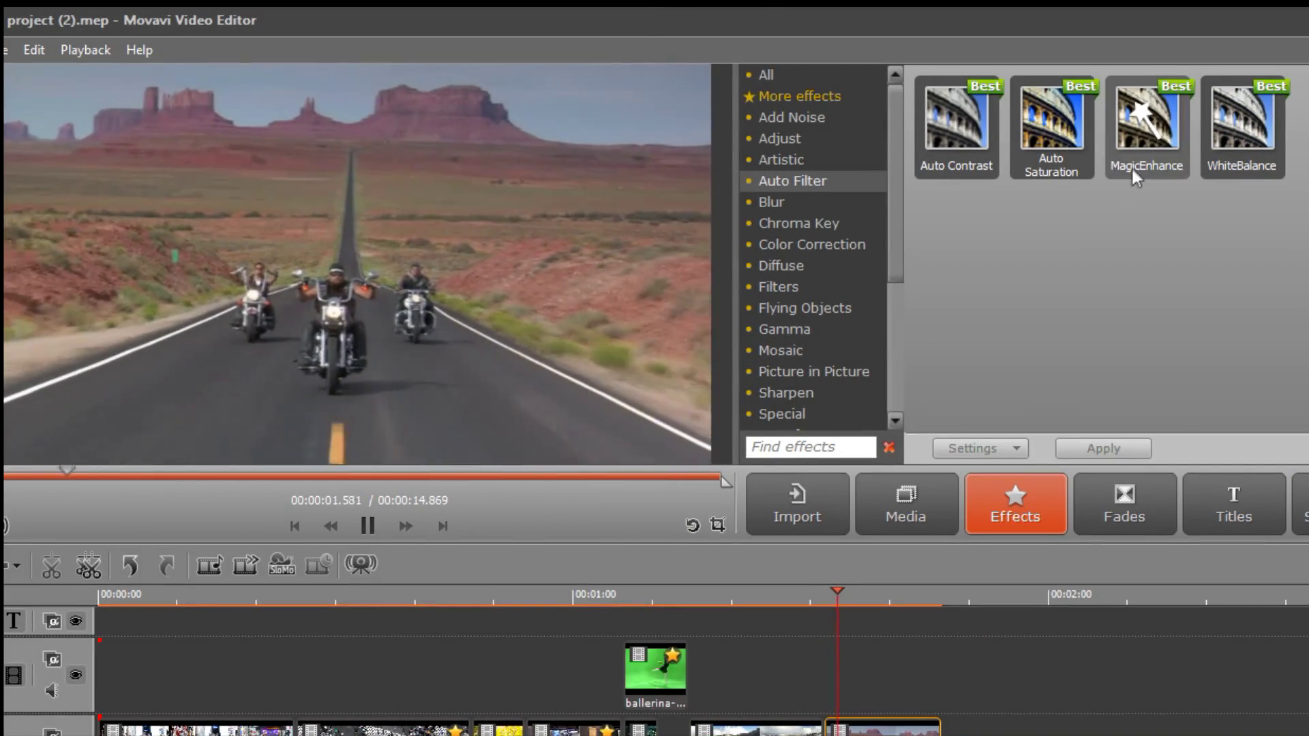
Try MagicEnhance, WhiteBalance, Auto Contrast and Auto Saturation on the motorcycle clip, then play its cropped preview
{"action": "left_click", "coordinate": [1132, 166]}
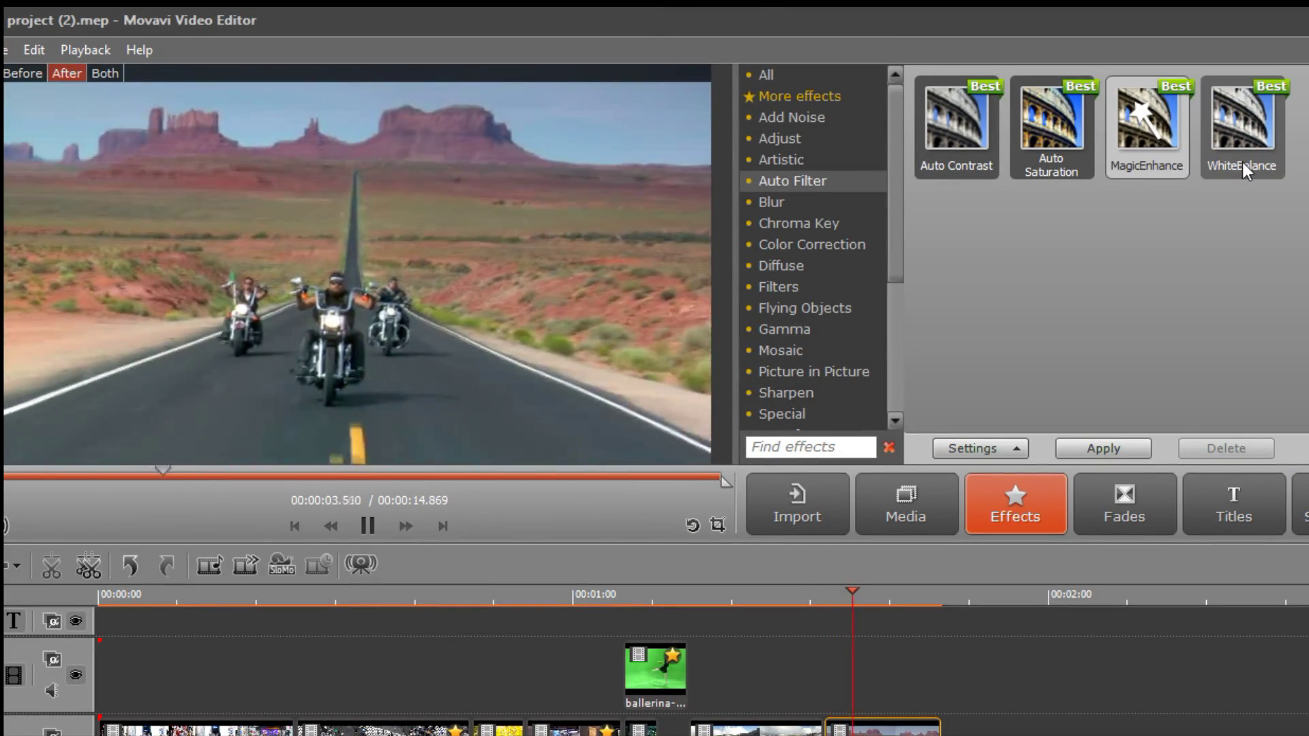
{"action": "left_click", "coordinate": [1242, 164]}
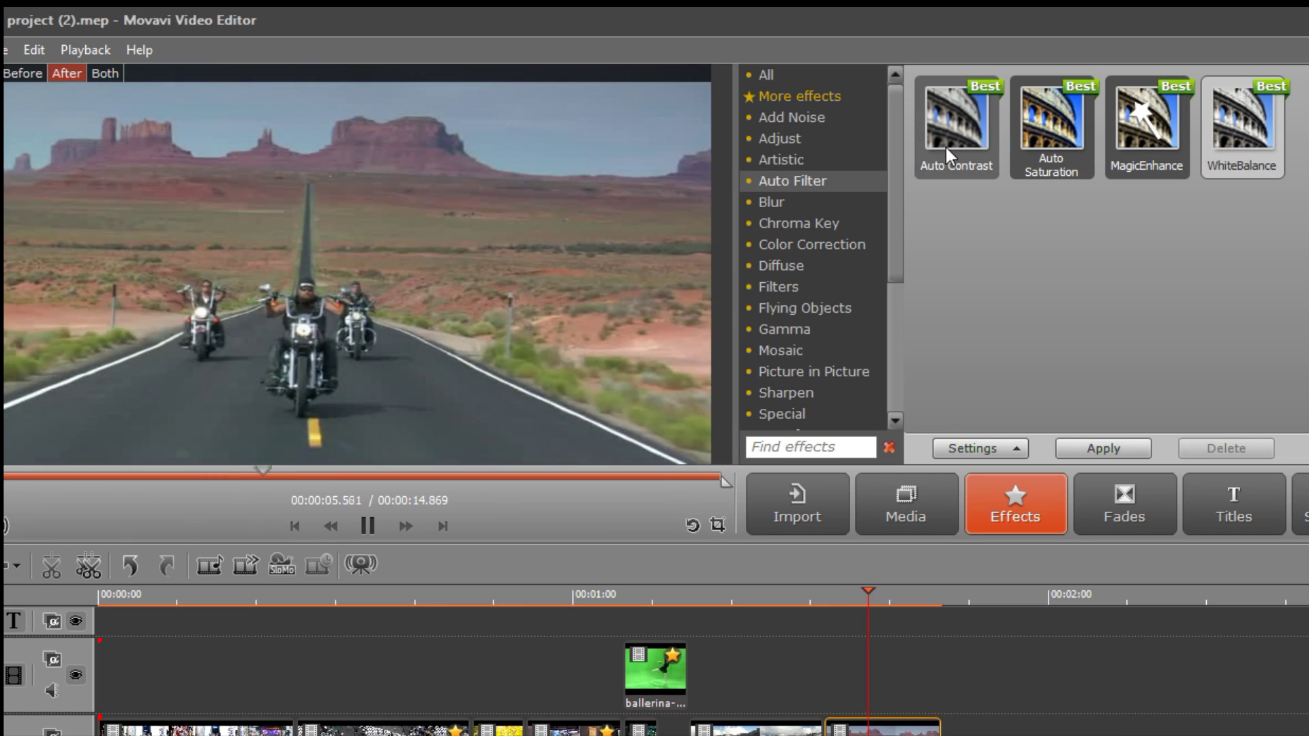
{"action": "left_click", "coordinate": [946, 147]}
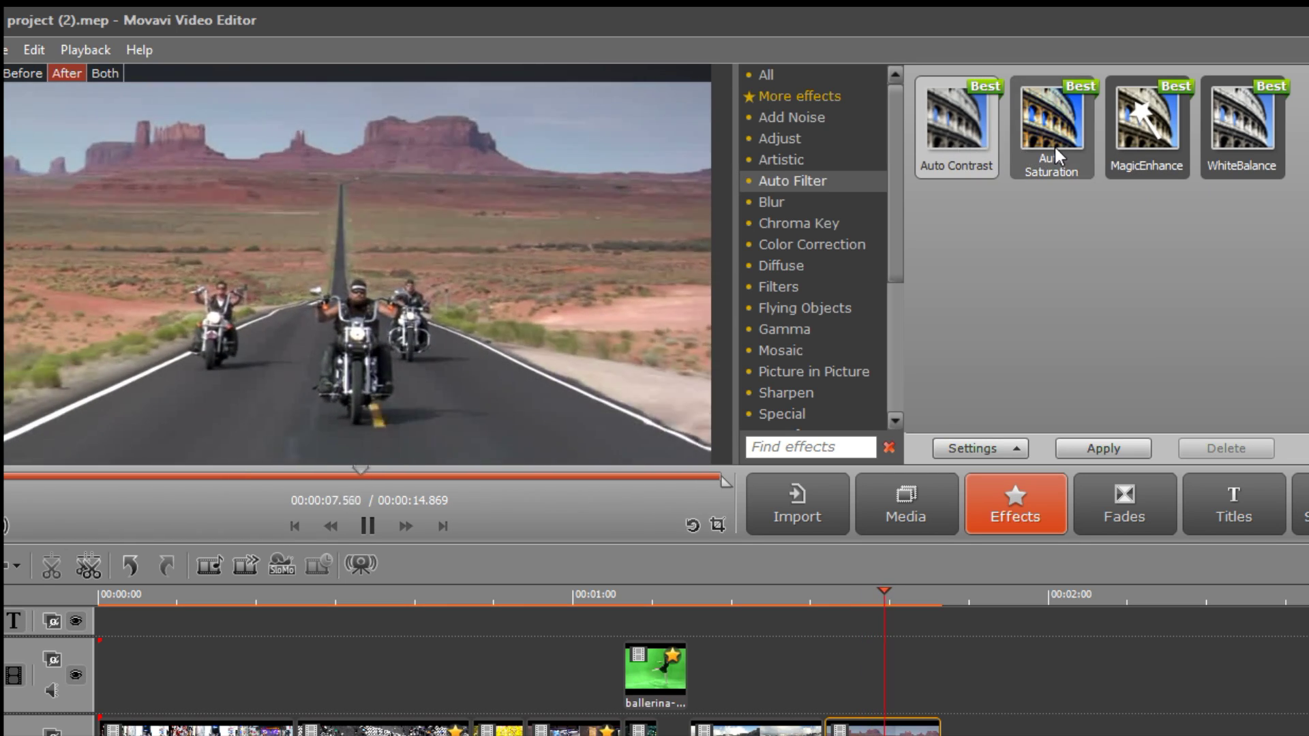
{"action": "left_click", "coordinate": [1054, 145]}
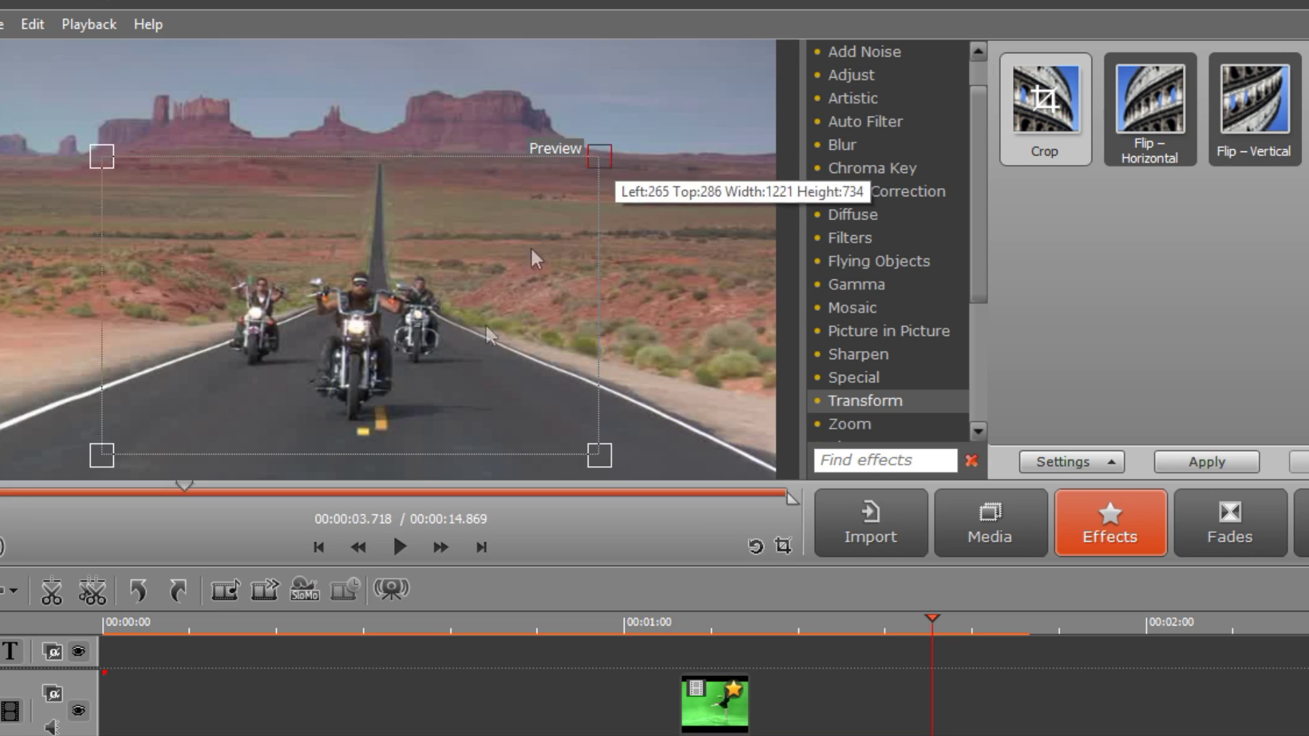
{"action": "left_click", "coordinate": [393, 549]}
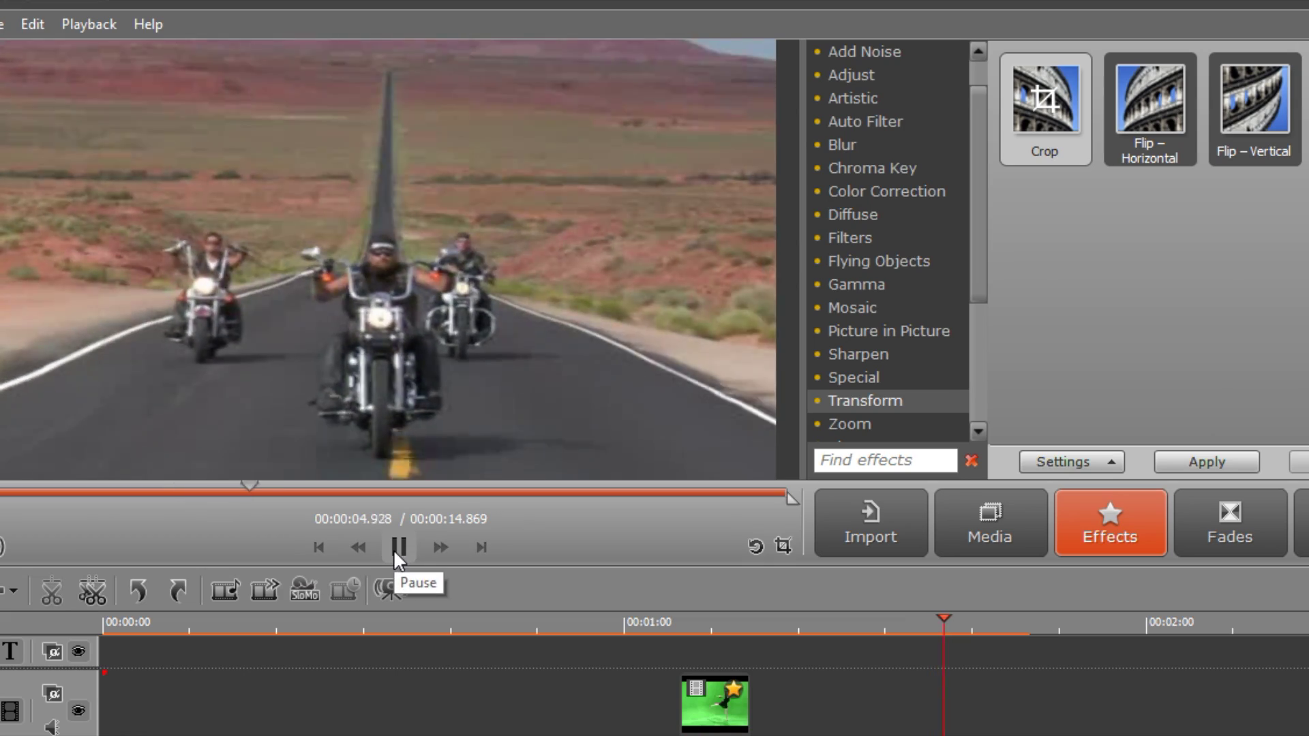